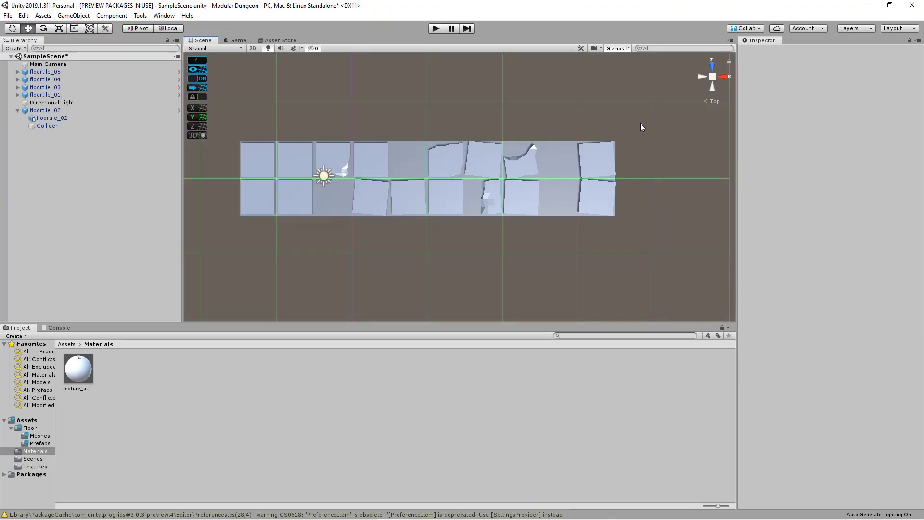
# Duplicate the five floor tiles below the originals and set floortile_05 (1) Rotation Y to 180
pyautogui.moveTo(231, 130); pyautogui.dragTo(626, 226)
pyautogui.hotkey('ctrl', 'd')
pyautogui.moveTo(550, 207); pyautogui.dragTo(550, 282)
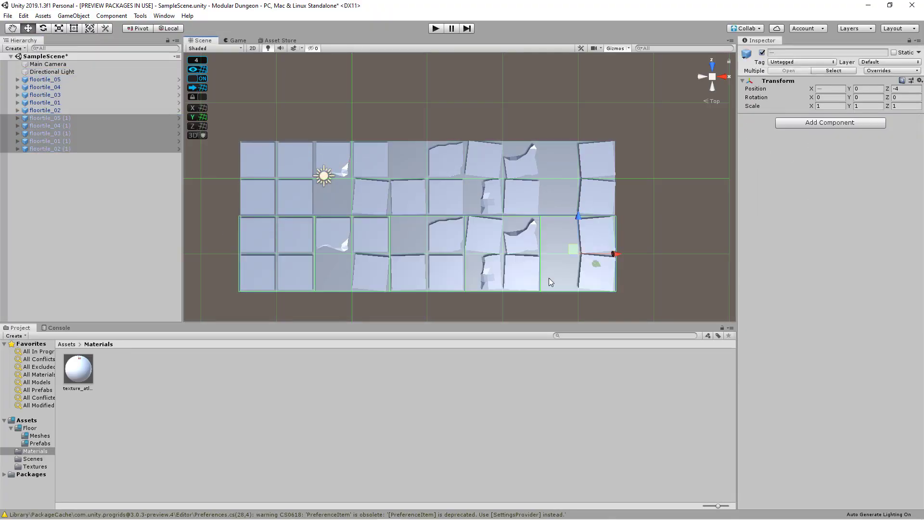
pyautogui.click(357, 261)
pyautogui.click(867, 97)
pyautogui.write('180')
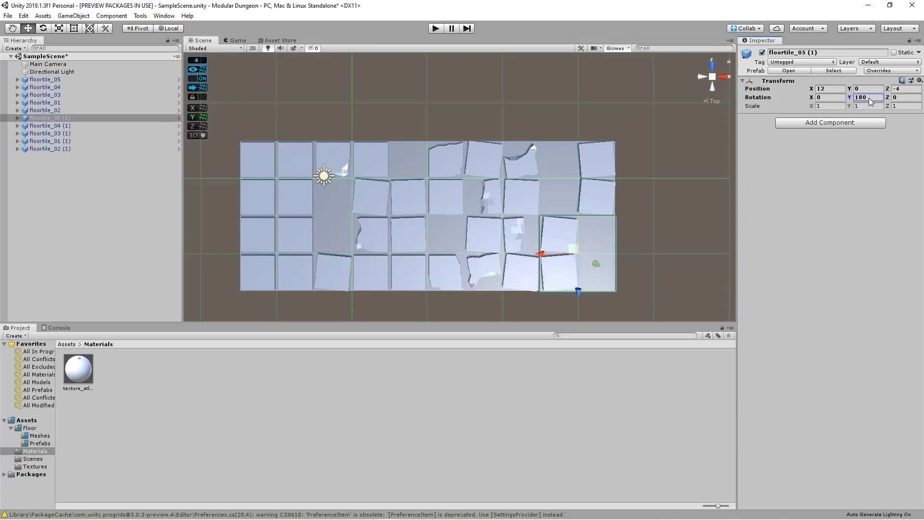
# Duplicate the five (1) tile copies again to make another row
pyautogui.scroll(-2, 457, 216)
pyautogui.moveTo(597, 279); pyautogui.dragTo(497, 243)
pyautogui.hotkey('ctrl', 'd')
pyautogui.click(359, 216)
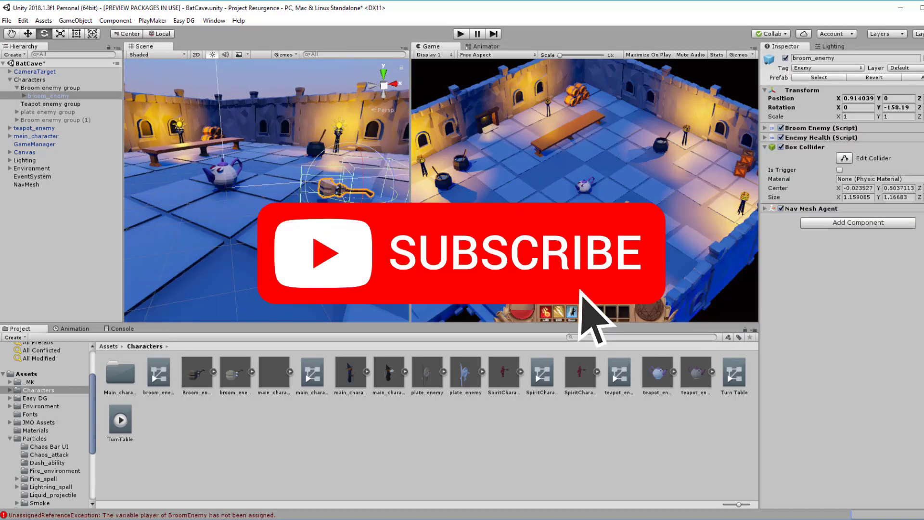
pyautogui.hotkey('ctrl', 'p')
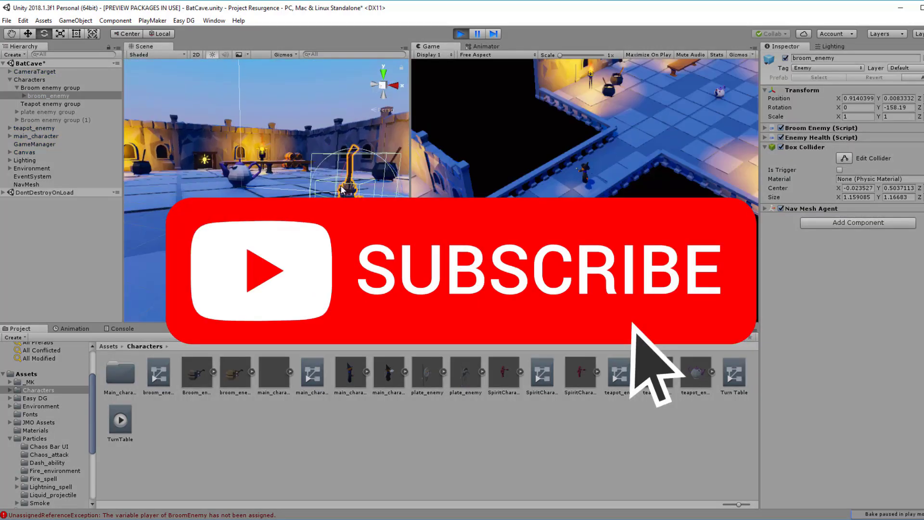
pyautogui.click(342, 190)
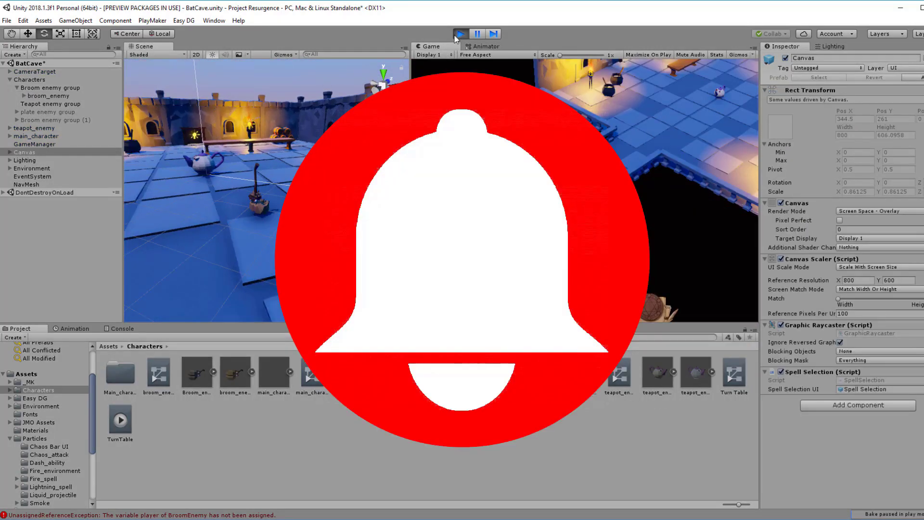
pyautogui.click(460, 34)
pyautogui.click(50, 96)
pyautogui.click(766, 138)
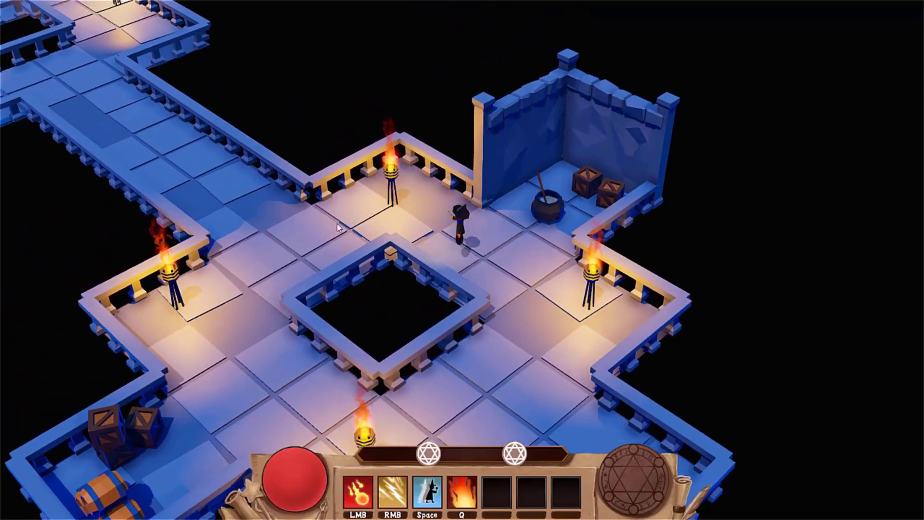
# Walk the character left and up through the torch-lit dungeon corridor
pyautogui.press('a')
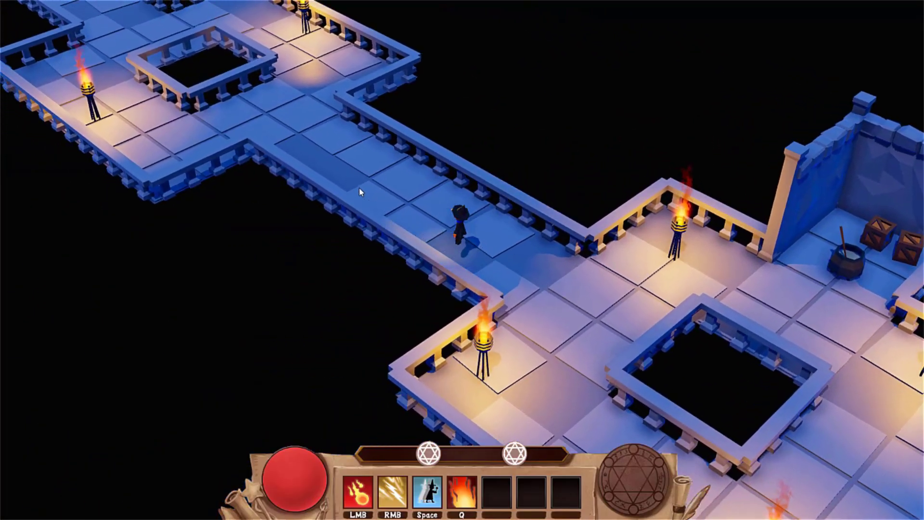
pyautogui.press('a')
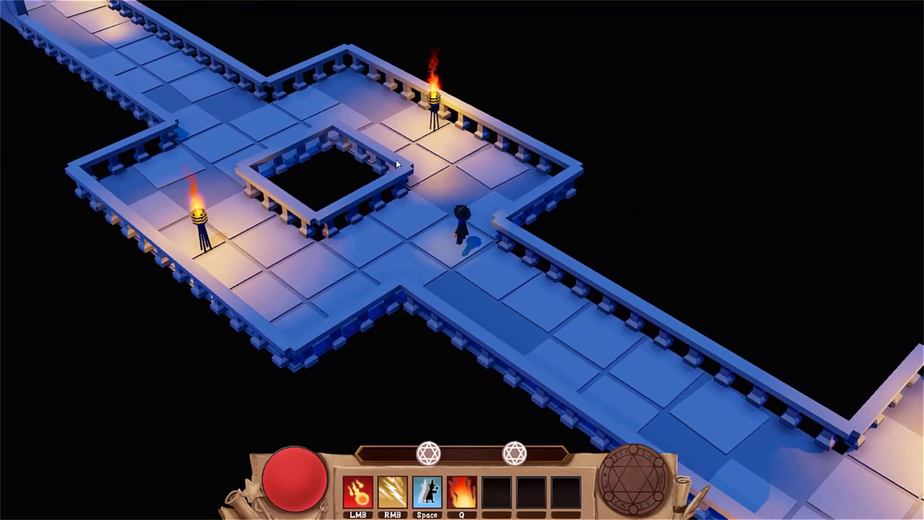
pyautogui.press('w')
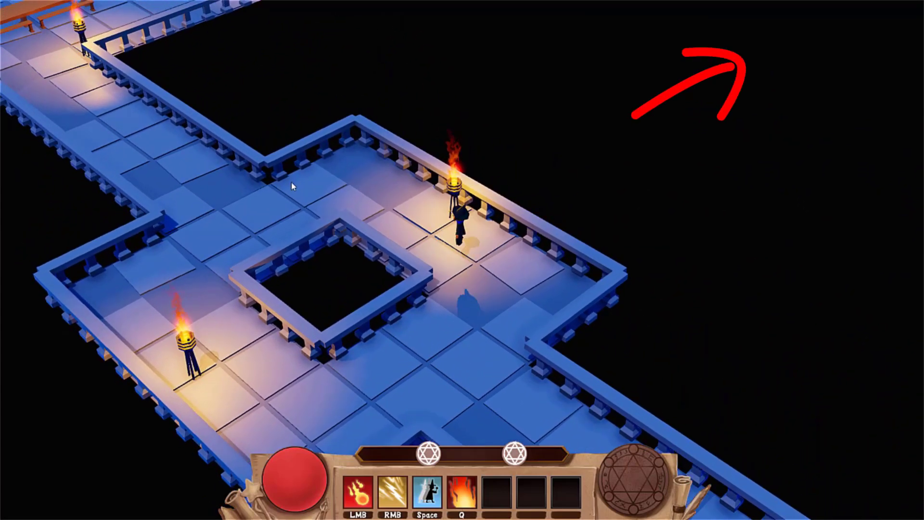
pyautogui.press('a')
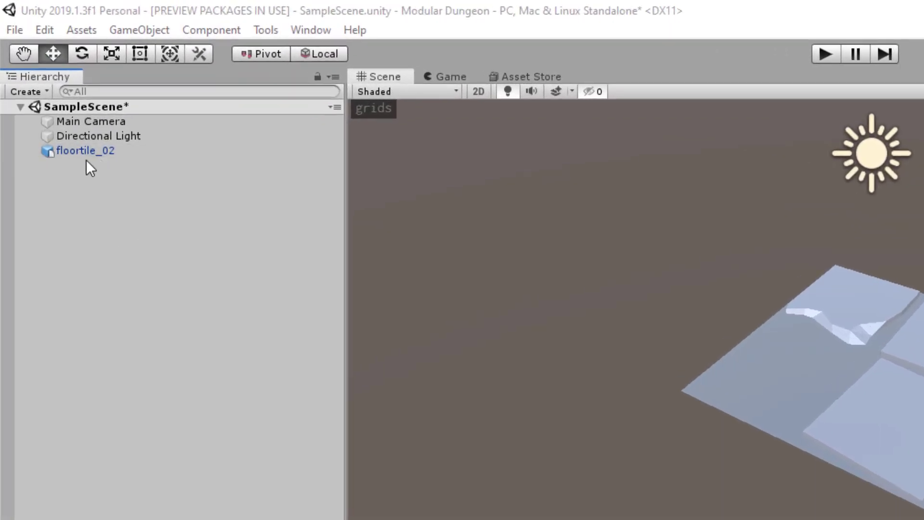
# Create an empty object at the origin with a reset Transform and name it floortile_02
pyautogui.rightClick(103, 182)
pyautogui.click(247, 356)
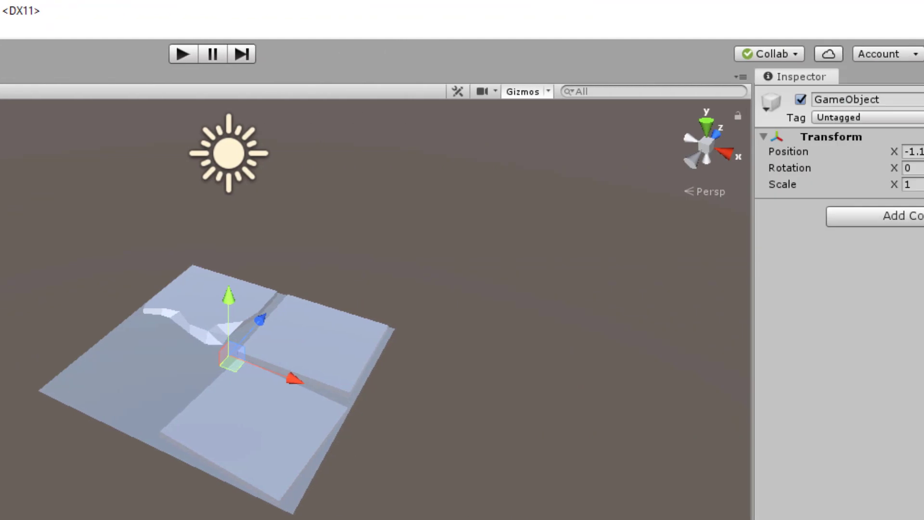
pyautogui.click(916, 137)
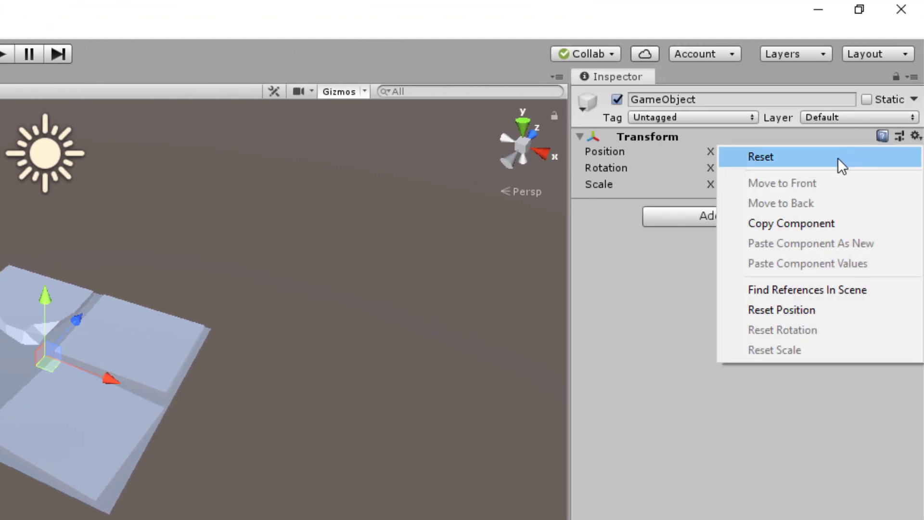
pyautogui.click(838, 157)
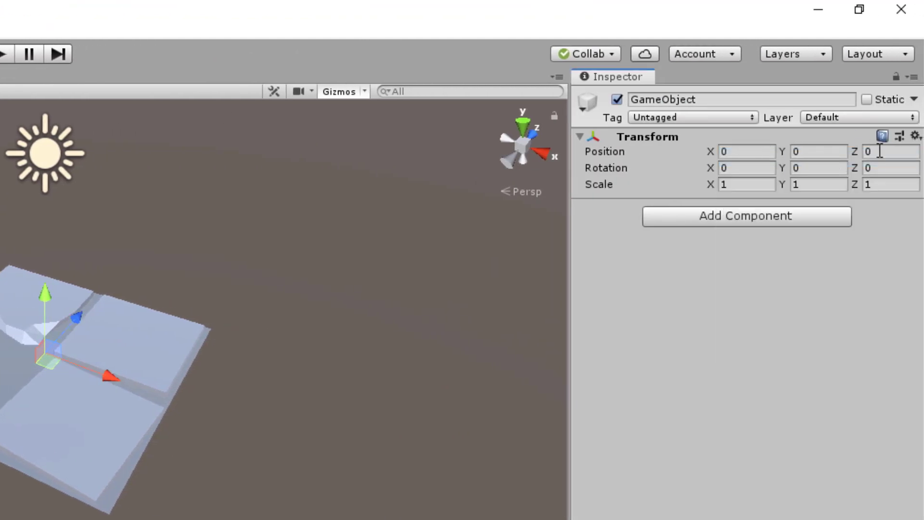
pyautogui.click(720, 98)
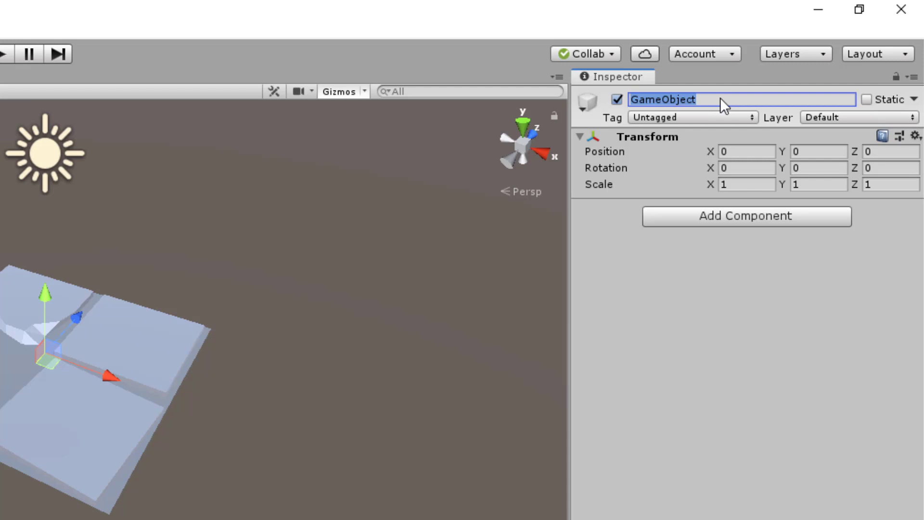
pyautogui.write('floortil')
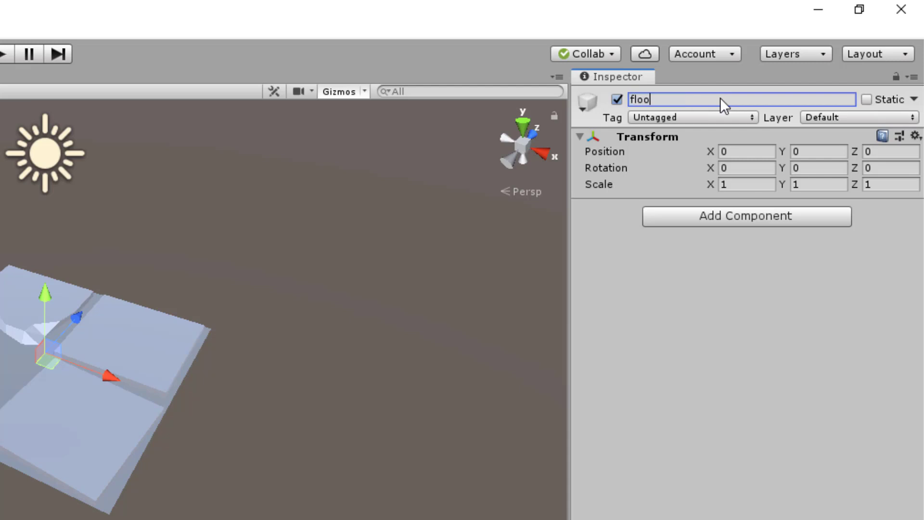
pyautogui.write('e_02')
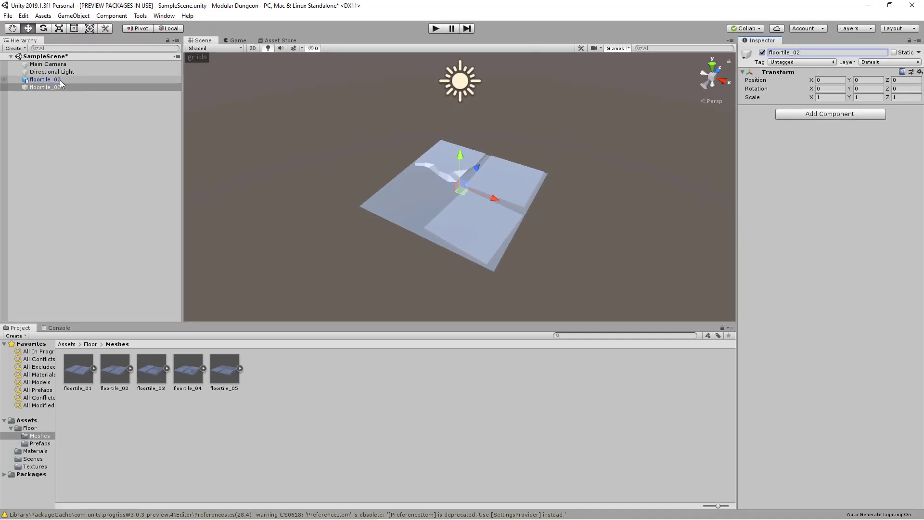
# Parent the floortile_02 tile under the new empty floortile_02 object
pyautogui.click(50, 83)
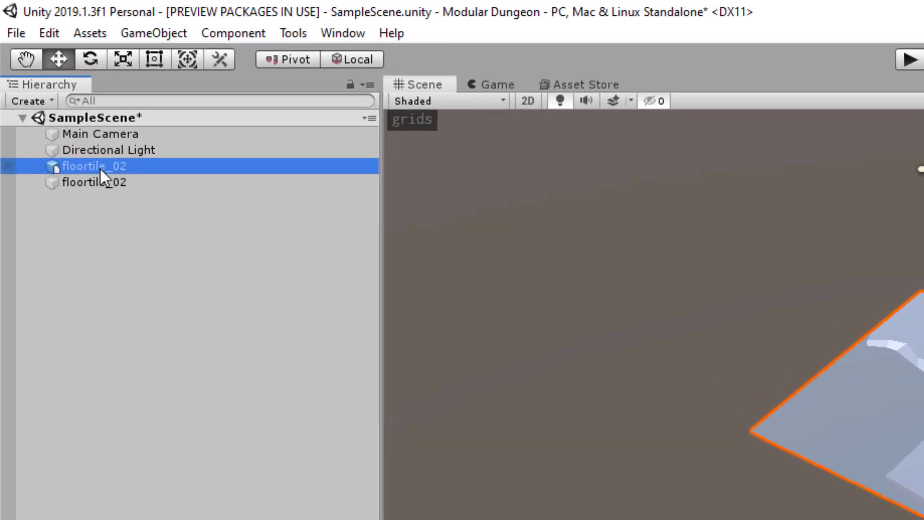
pyautogui.moveTo(99, 169); pyautogui.dragTo(103, 185)
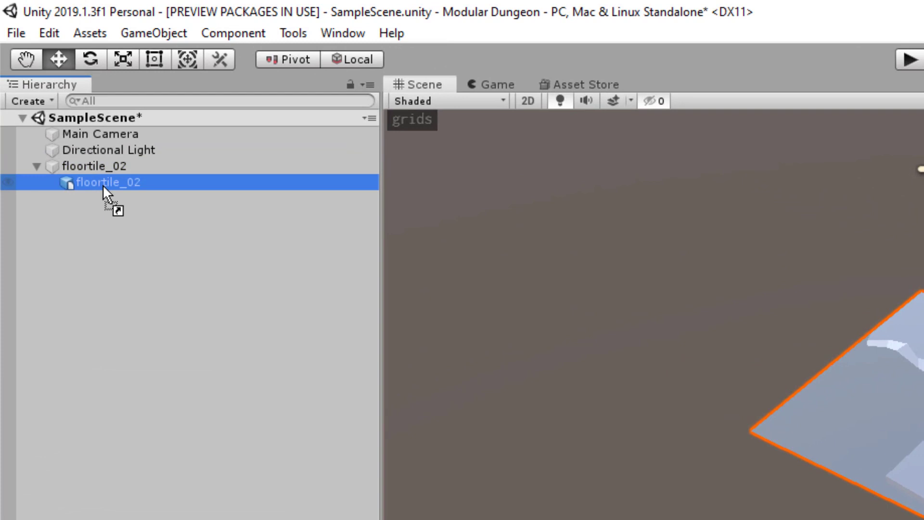
pyautogui.click(87, 166)
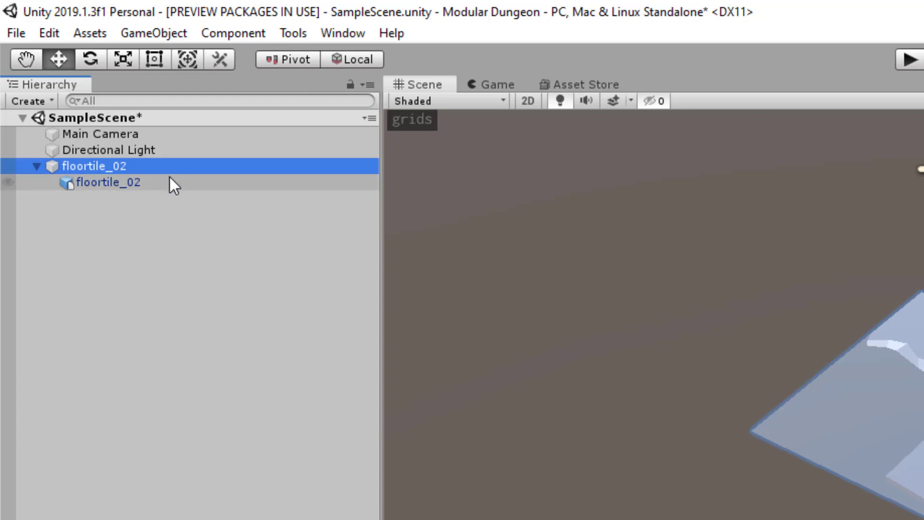
# Add an empty child named Collider to floortile_02 and give it a Box Collider
pyautogui.rightClick(117, 164)
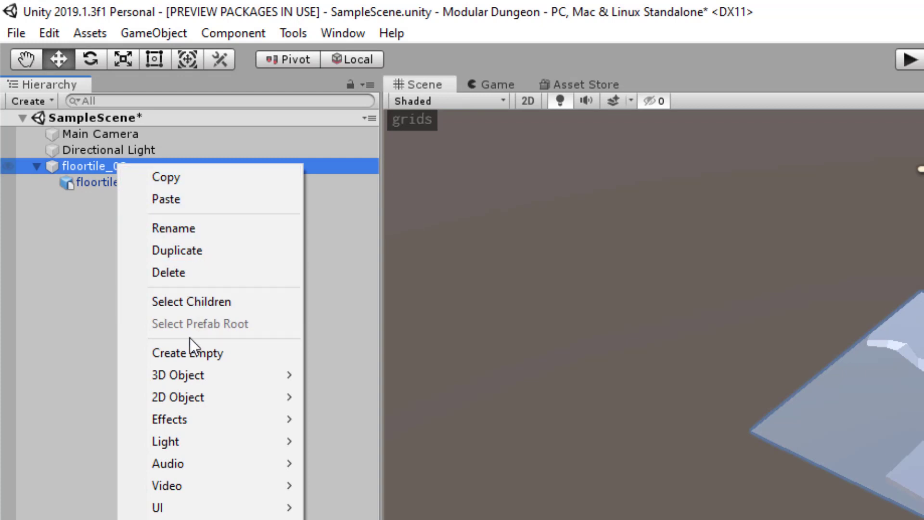
pyautogui.click(190, 351)
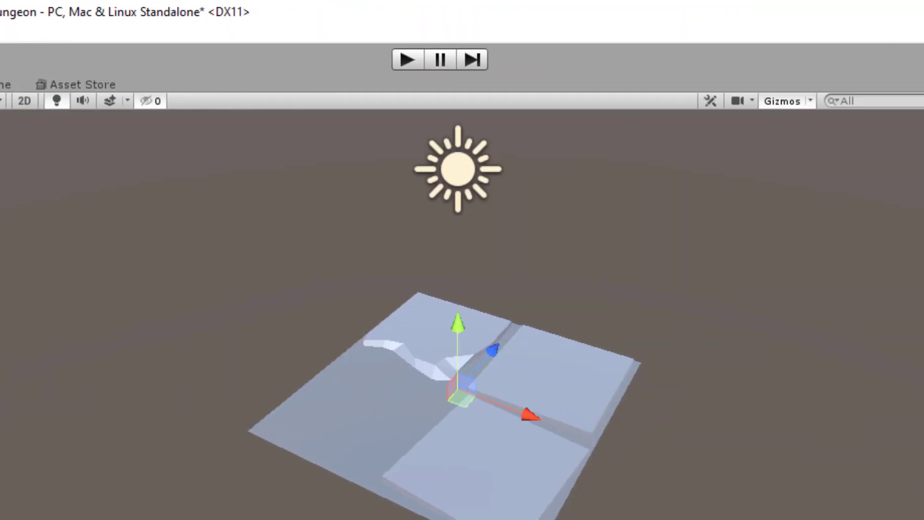
pyautogui.click(923, 109)
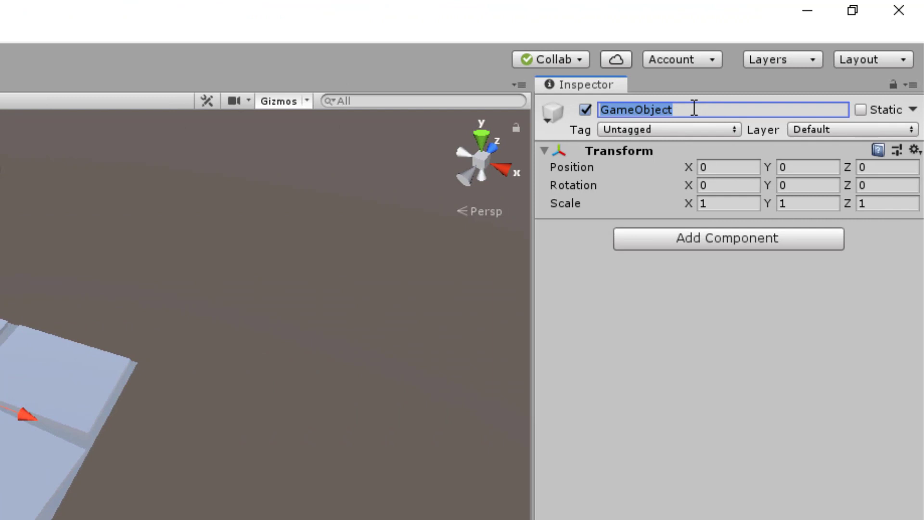
pyautogui.write('Collider')
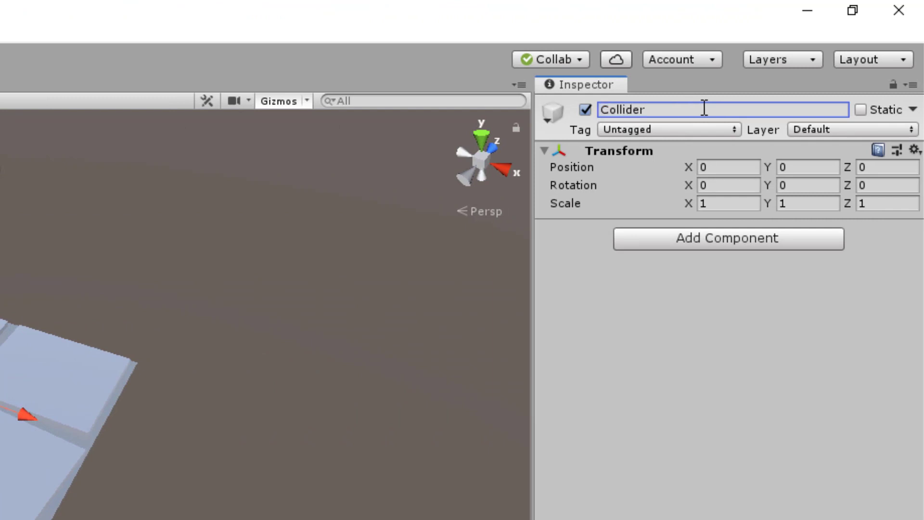
pyautogui.click(763, 239)
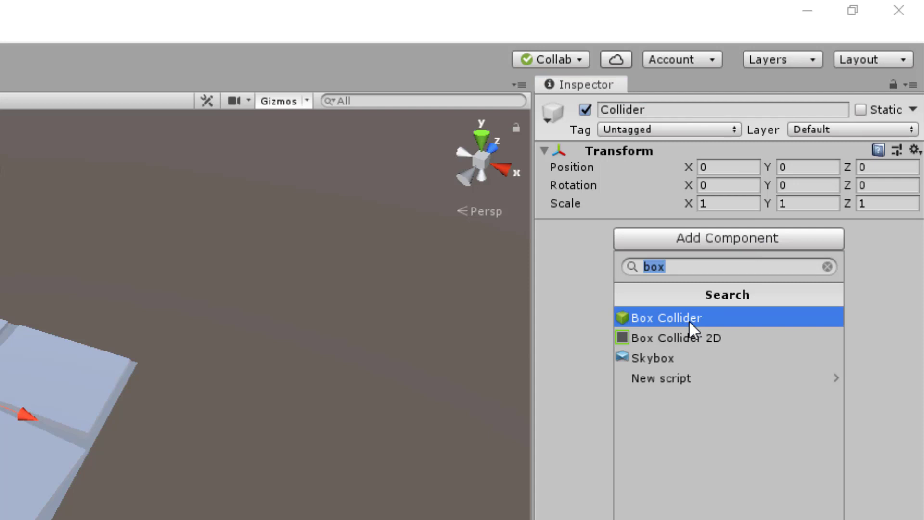
pyautogui.click(689, 321)
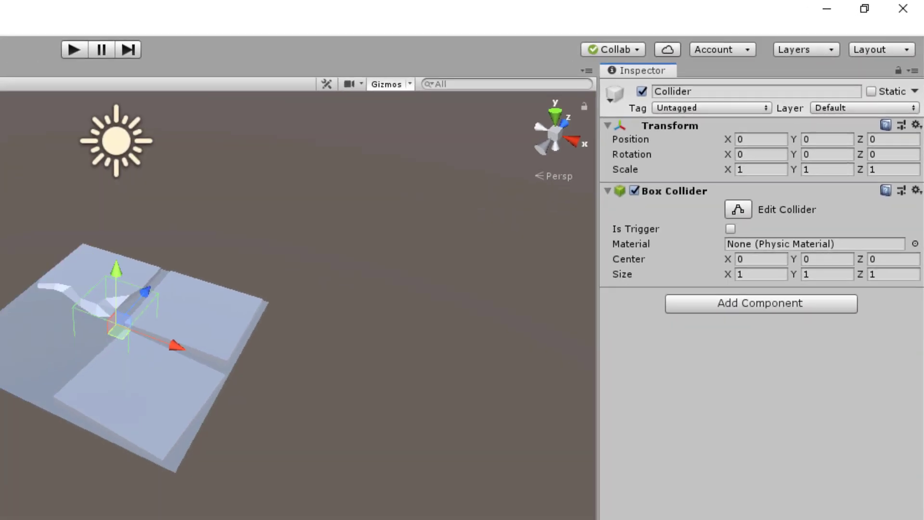
# Scale the Collider object to 4 × 0.1 × 4
pyautogui.scroll(3, 529, 186)
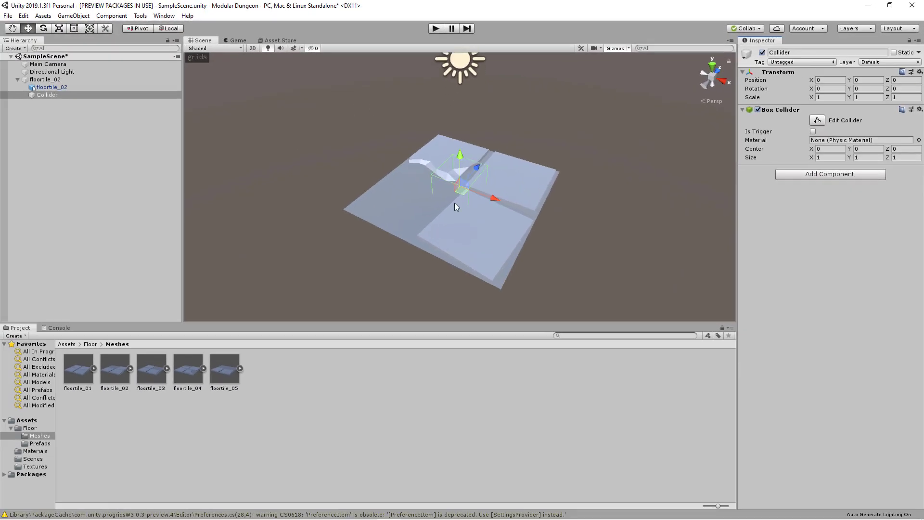
pyautogui.click(831, 98)
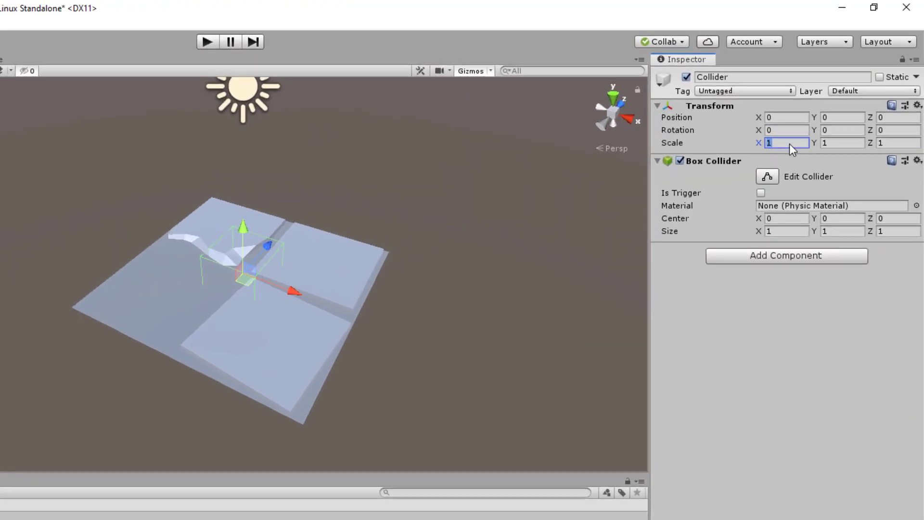
pyautogui.write('4')
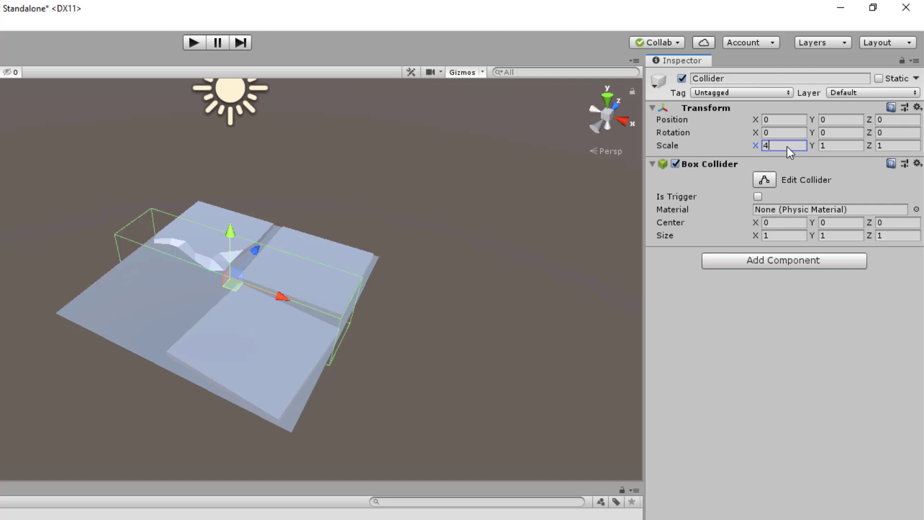
pyautogui.click(848, 147)
pyautogui.write('0.1')
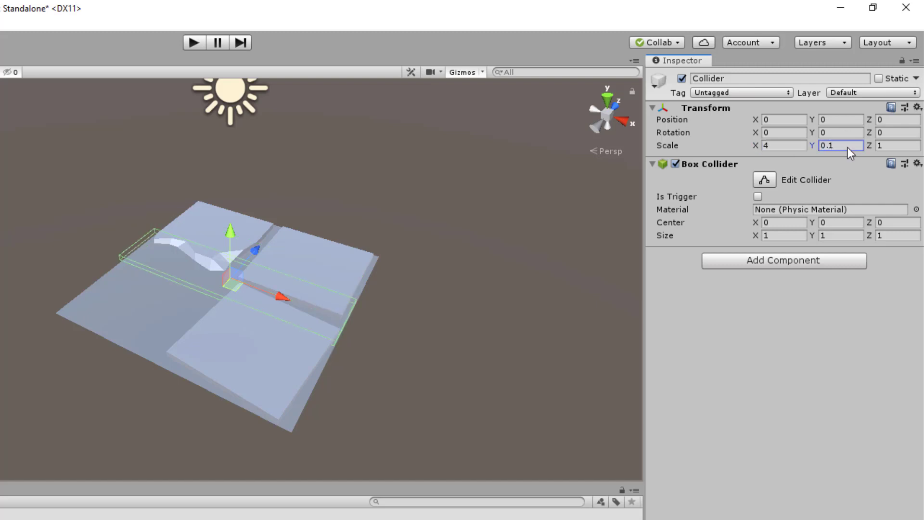
pyautogui.click(891, 150)
pyautogui.write('4')
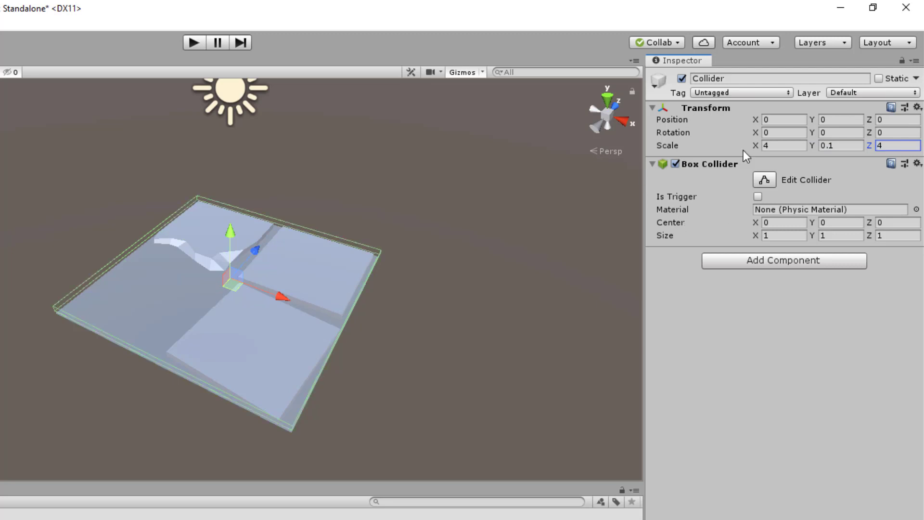
# Set the Collider's Position Y to -0.05 and verify alignment from the back and sides
pyautogui.click(598, 123)
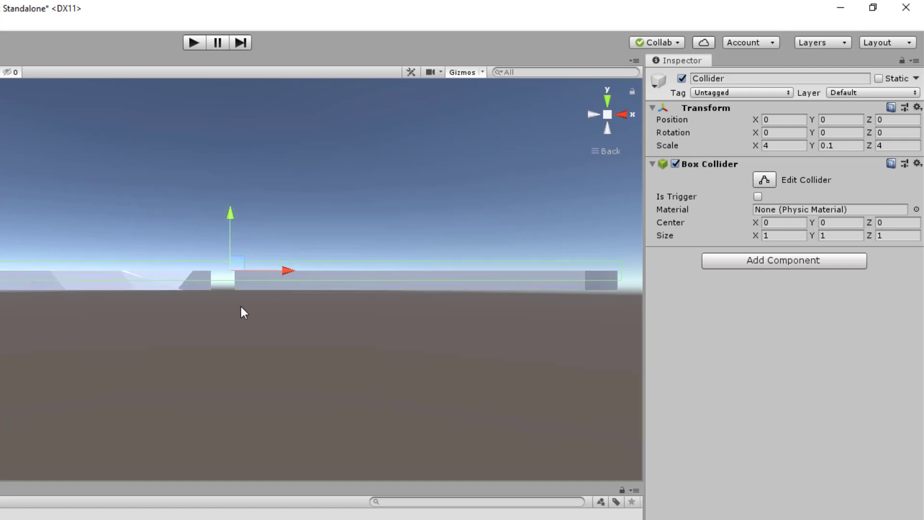
pyautogui.click(834, 119)
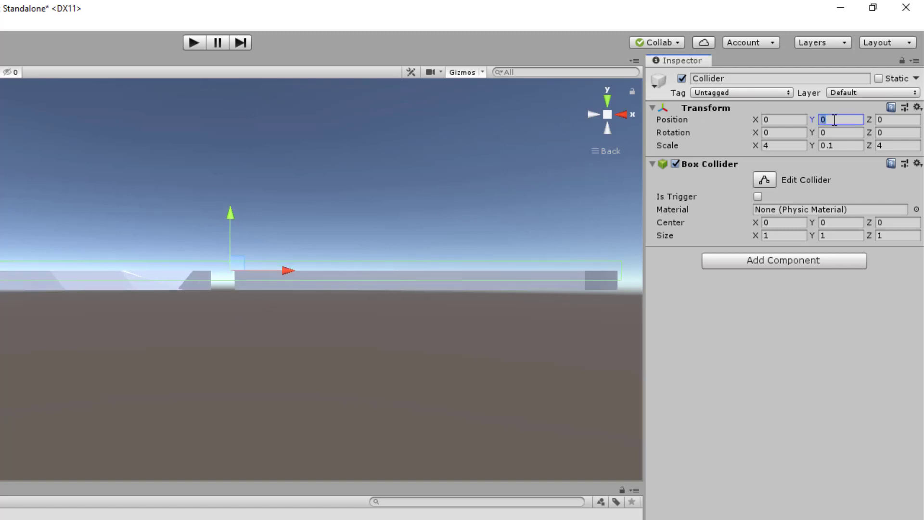
pyautogui.write('-0.05')
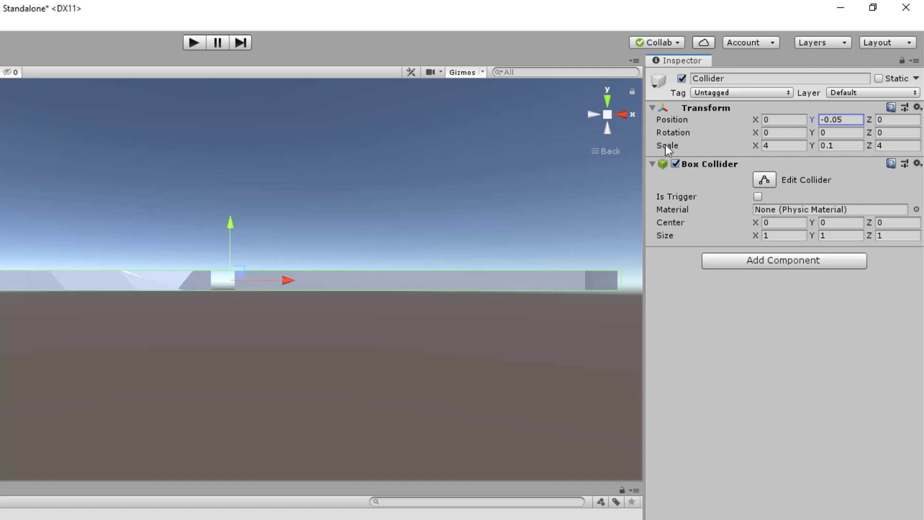
pyautogui.click(623, 112)
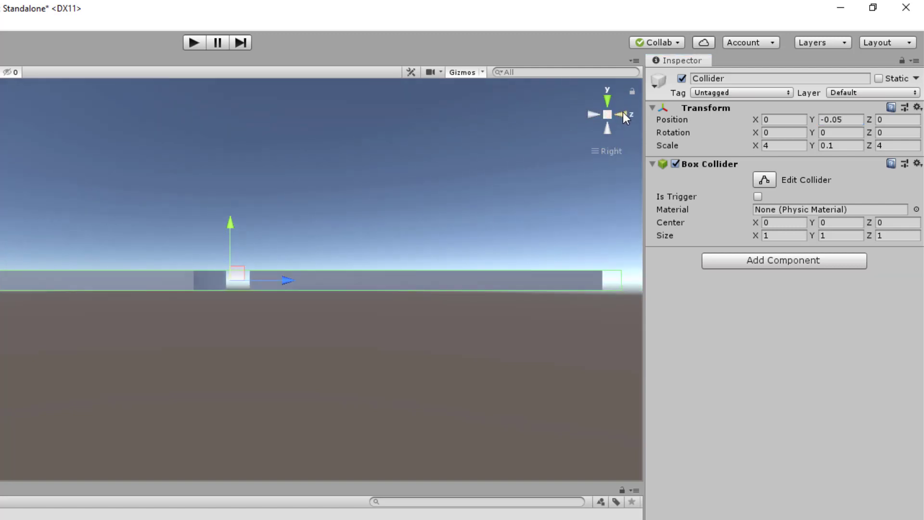
pyautogui.click(623, 114)
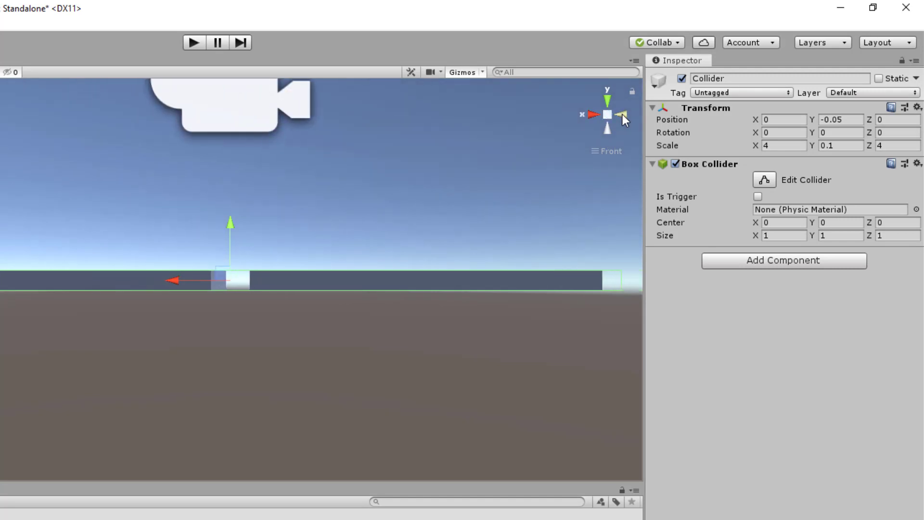
pyautogui.click(625, 114)
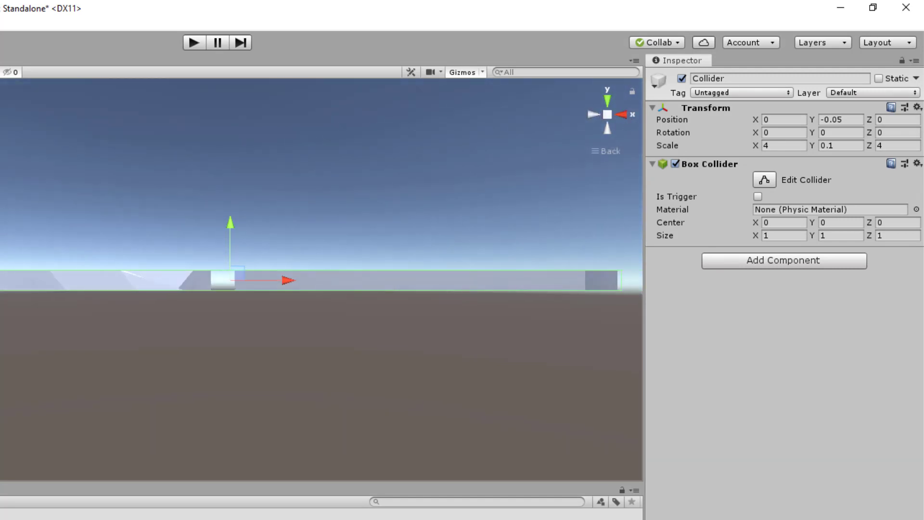
pyautogui.click(606, 114)
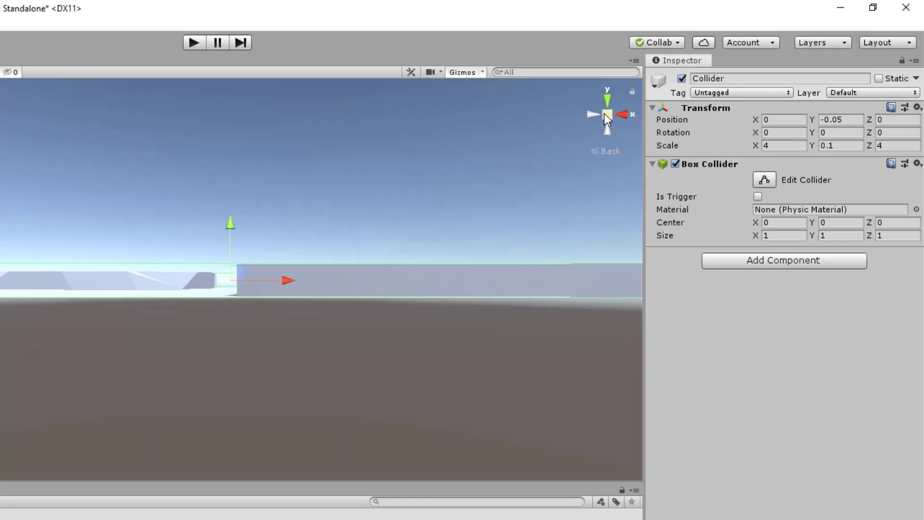
pyautogui.keyDown('alt'); pyautogui.moveTo(340, 197); pyautogui.dragTo(309, 249); pyautogui.keyUp('alt')
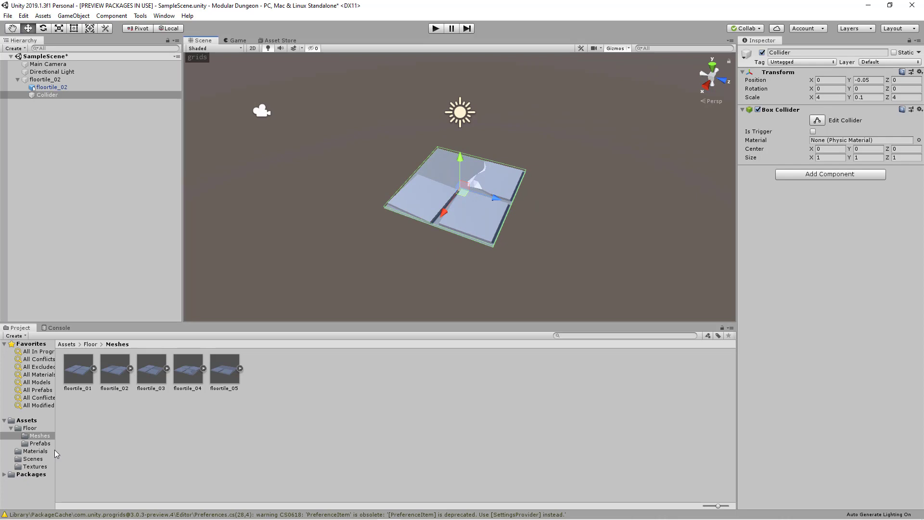
# Drag the floortile_02 group into the Assets/Floor/Prefabs folder to create its prefab
pyautogui.click(50, 80)
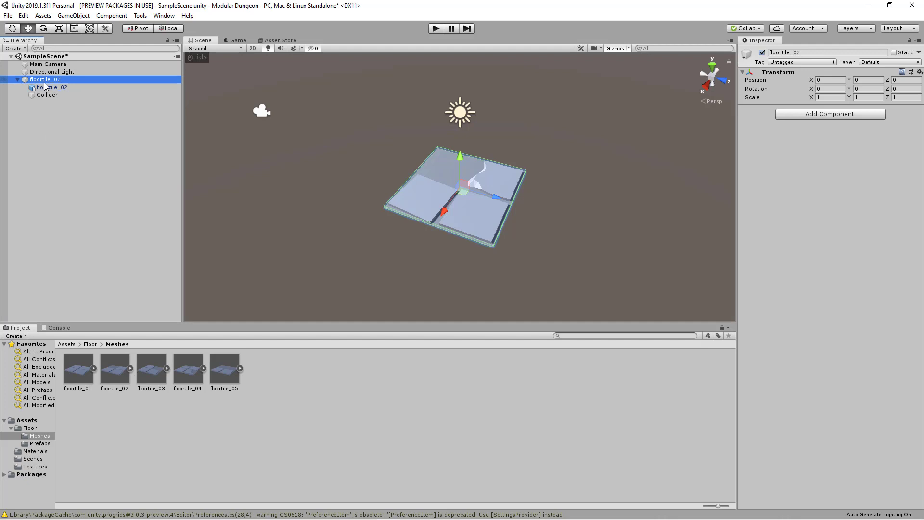
pyautogui.moveTo(52, 81); pyautogui.dragTo(33, 454)
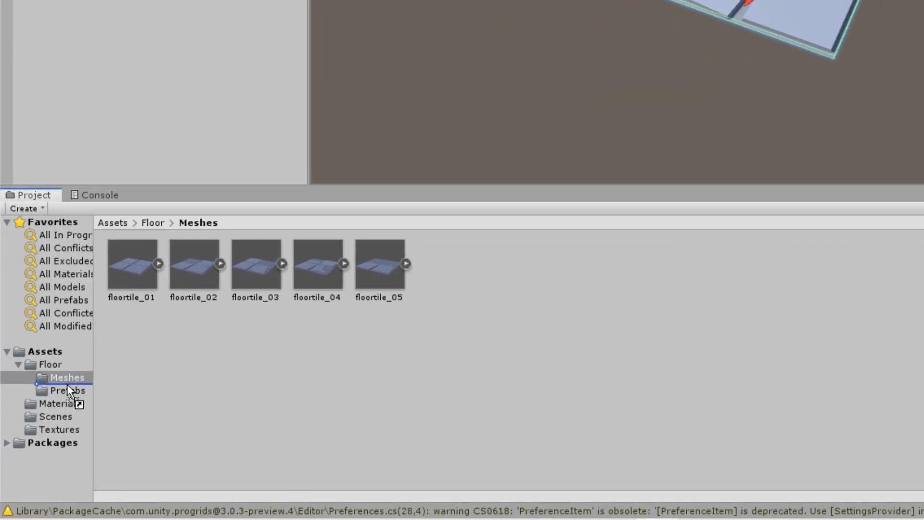
pyautogui.moveTo(67, 384); pyautogui.dragTo(68, 390)
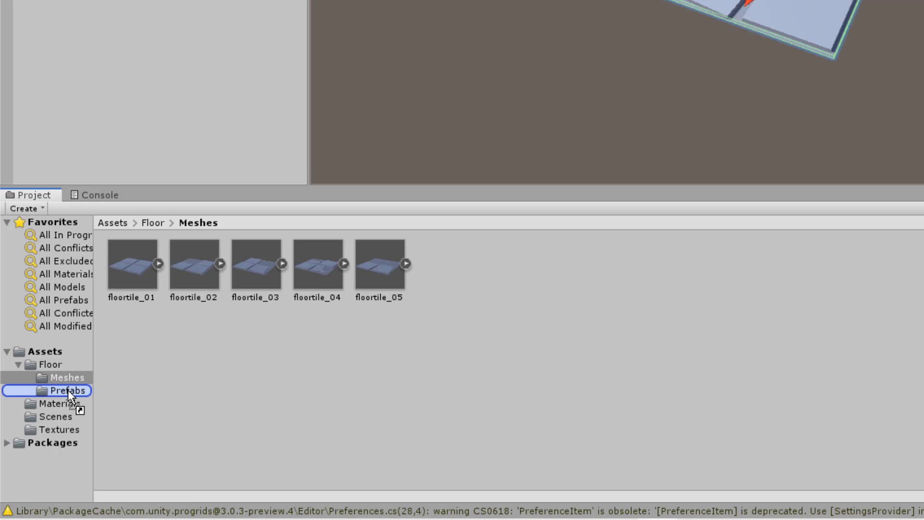
pyautogui.moveTo(80, 393); pyautogui.dragTo(80, 393)
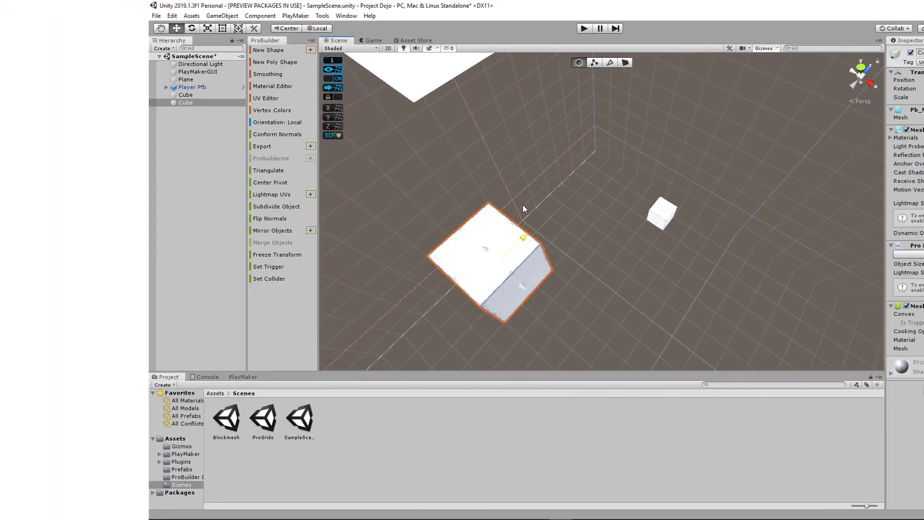
# Adjust the ProGrids snap increment with minus and equal while nudging the cube along Z
pyautogui.press('-')
pyautogui.press('-')
pyautogui.press('-')
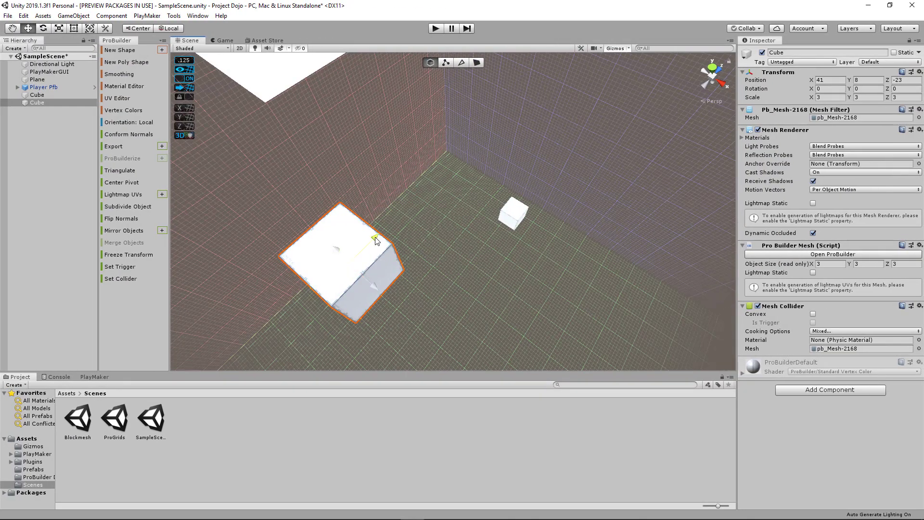
pyautogui.moveTo(375, 238); pyautogui.dragTo(371, 208)
pyautogui.press('=')
pyautogui.press('=')
pyautogui.press('=')
pyautogui.press('=')
pyautogui.press('=')
pyautogui.press('-')
pyautogui.press('-')
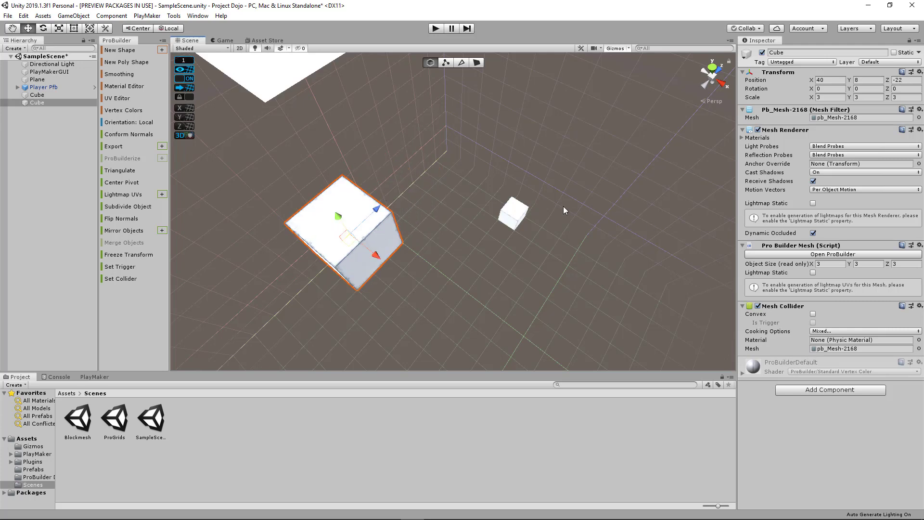
# Move the small cube up and along X, then expand the ProGrids grid controls
pyautogui.keyDown('alt'); pyautogui.moveTo(564, 209); pyautogui.dragTo(487, 98); pyautogui.keyUp('alt')
pyautogui.click(483, 250)
pyautogui.moveTo(522, 137); pyautogui.dragTo(589, 135)
pyautogui.click(704, 77)
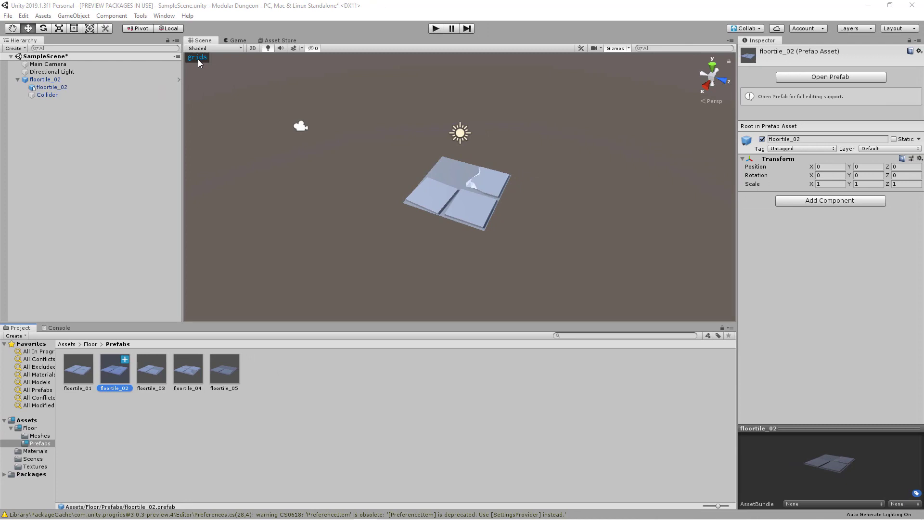
pyautogui.click(198, 59)
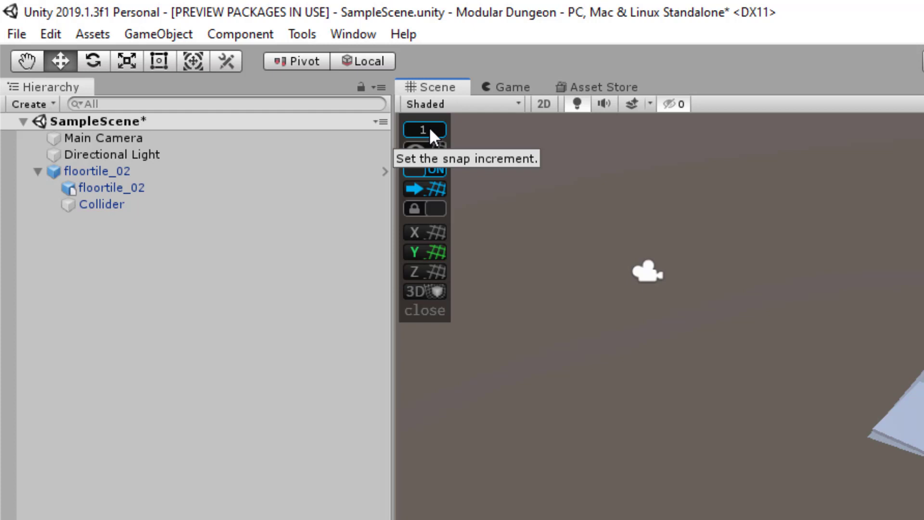
# Set the ProGrids snap value to 4, switch to Top view, and turn on grid visibility
pyautogui.click(429, 129)
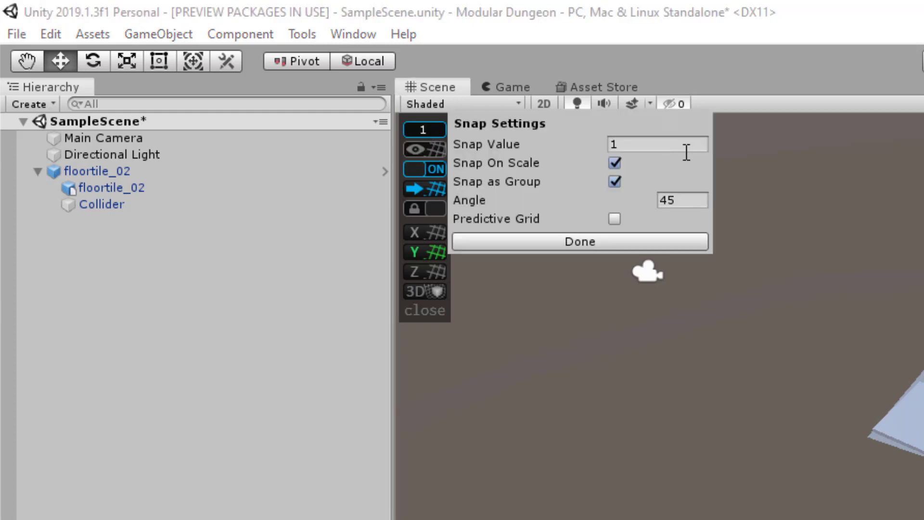
pyautogui.click(670, 146)
pyautogui.write('4')
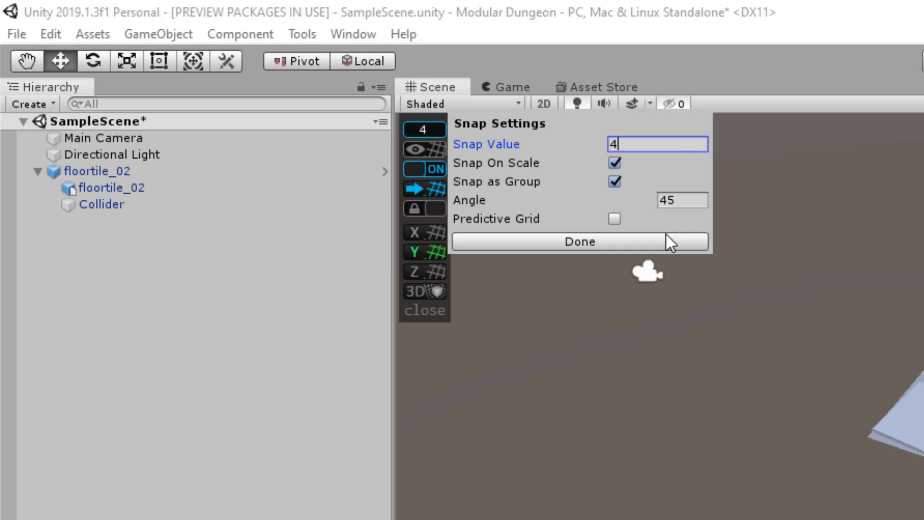
pyautogui.click(667, 241)
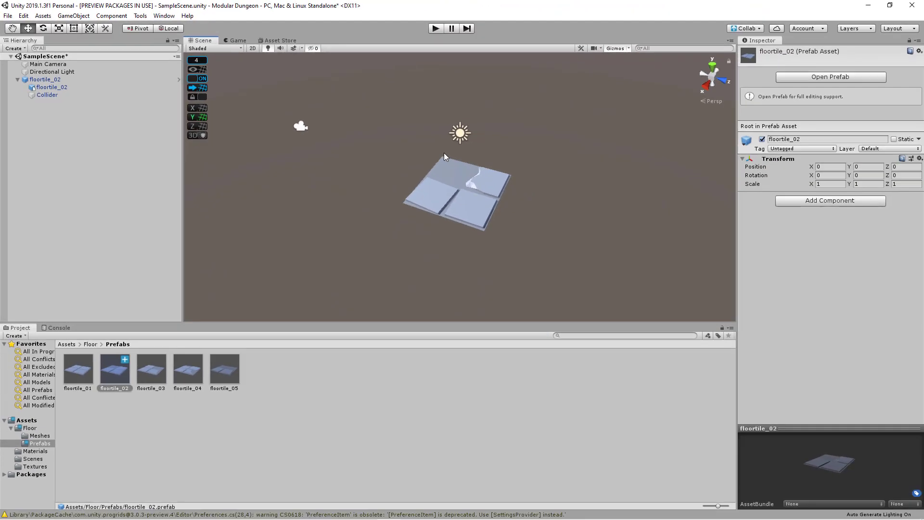
pyautogui.click(712, 65)
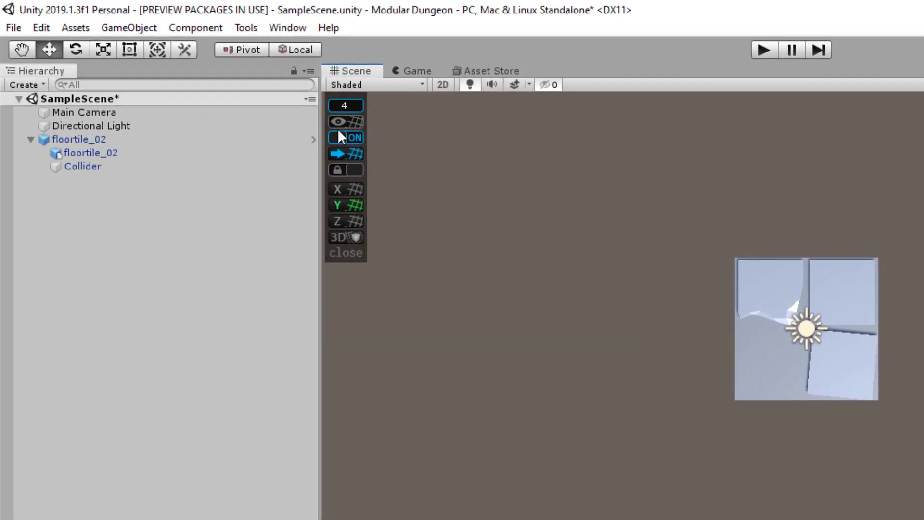
pyautogui.click(365, 128)
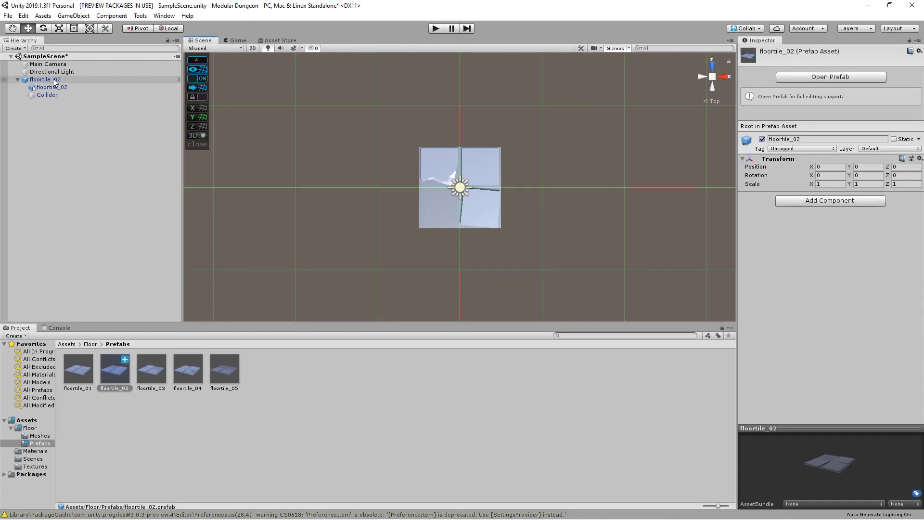
# Add a floortile_01 prefab, reset its Transform, and snap it to X -4 beside floortile_02
pyautogui.click(54, 81)
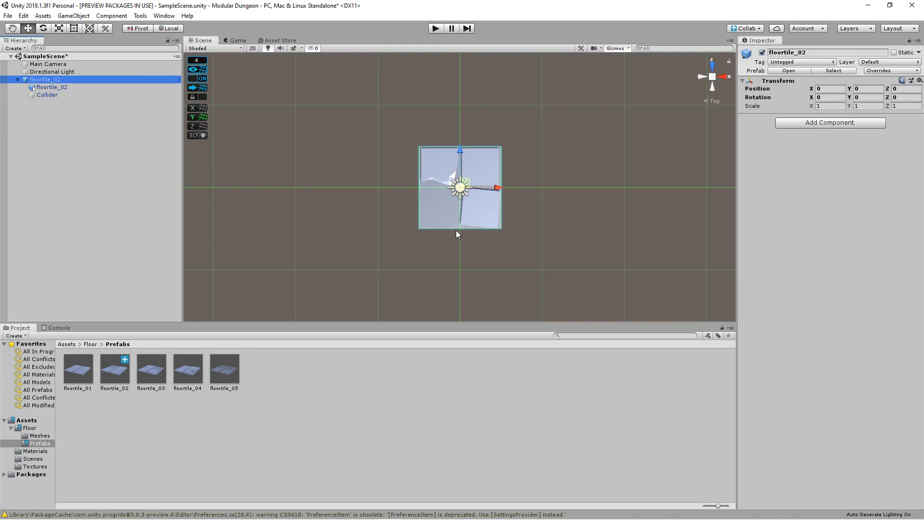
pyautogui.click(81, 369)
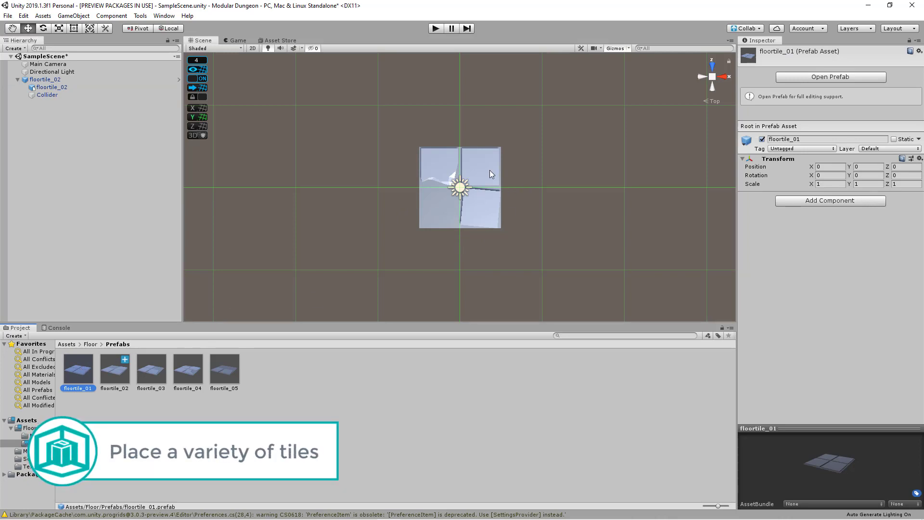
pyautogui.moveTo(79, 370); pyautogui.dragTo(361, 188)
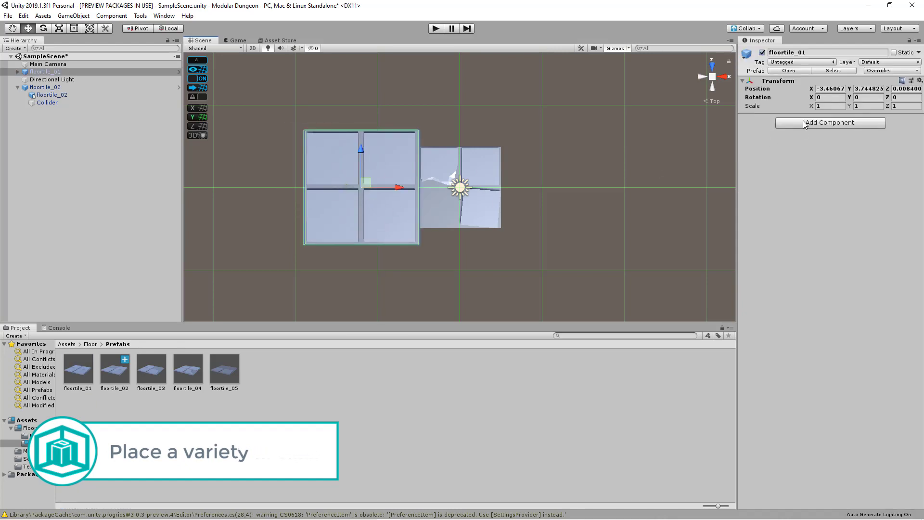
pyautogui.click(920, 81)
pyautogui.click(847, 89)
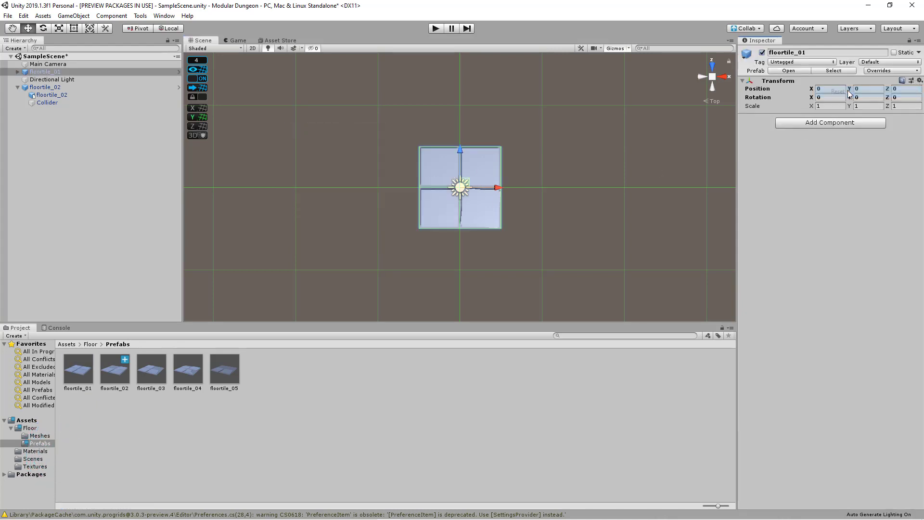
pyautogui.moveTo(500, 188); pyautogui.dragTo(433, 195)
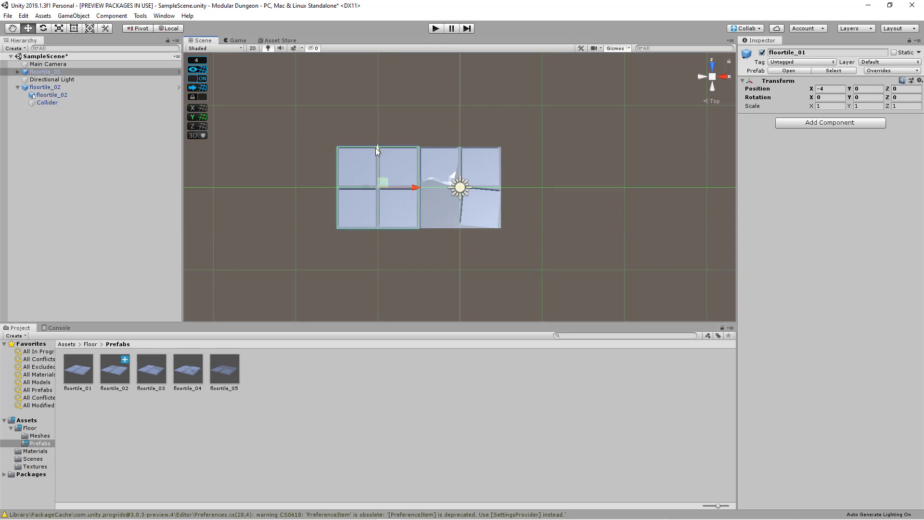
pyautogui.moveTo(377, 149); pyautogui.dragTo(389, 221)
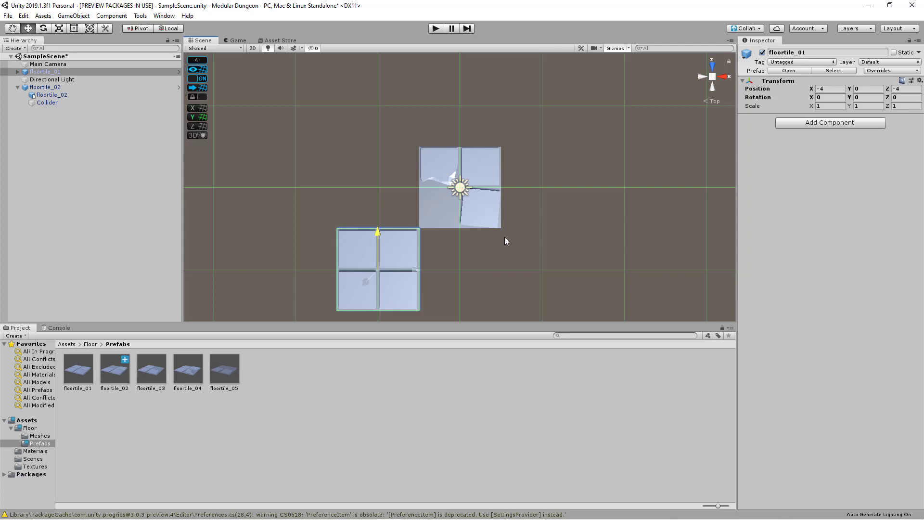
pyautogui.moveTo(378, 235); pyautogui.dragTo(379, 153)
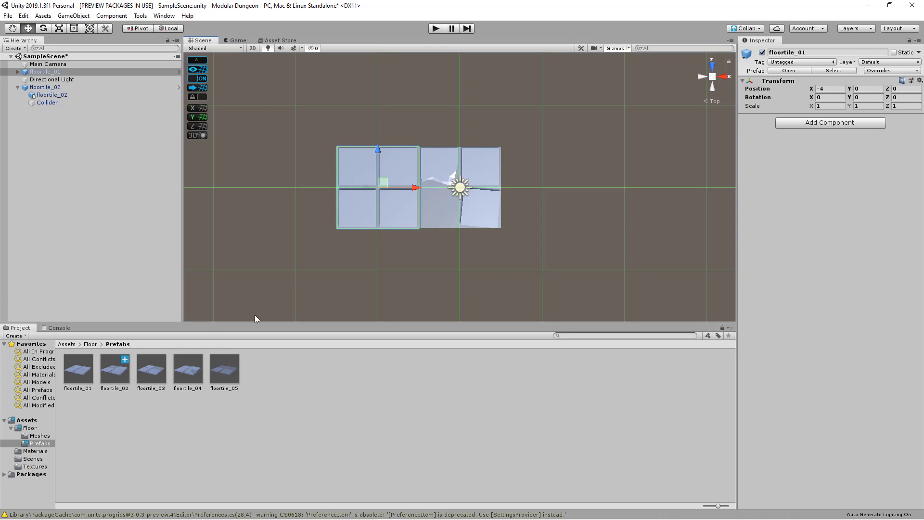
# Add floortile_03, reset its Transform, and move it to X 4
pyautogui.moveTo(159, 366); pyautogui.dragTo(568, 179)
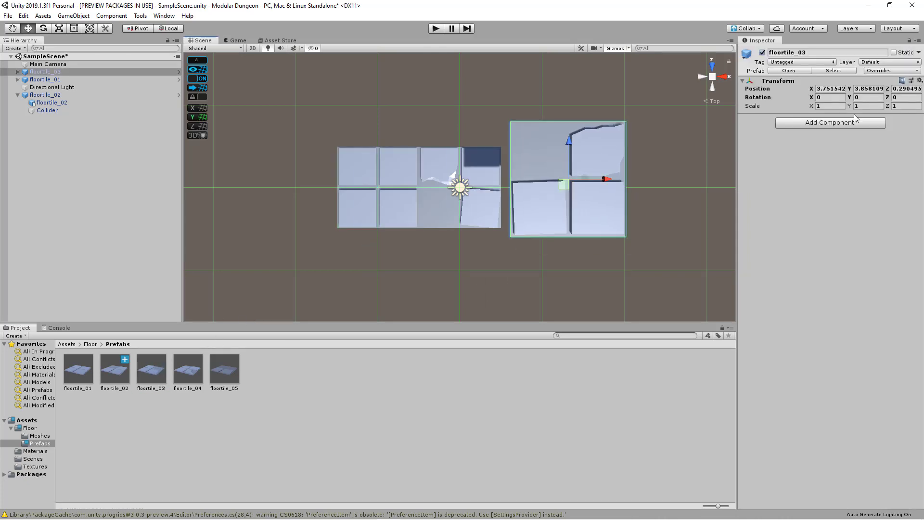
pyautogui.click(918, 80)
pyautogui.click(887, 92)
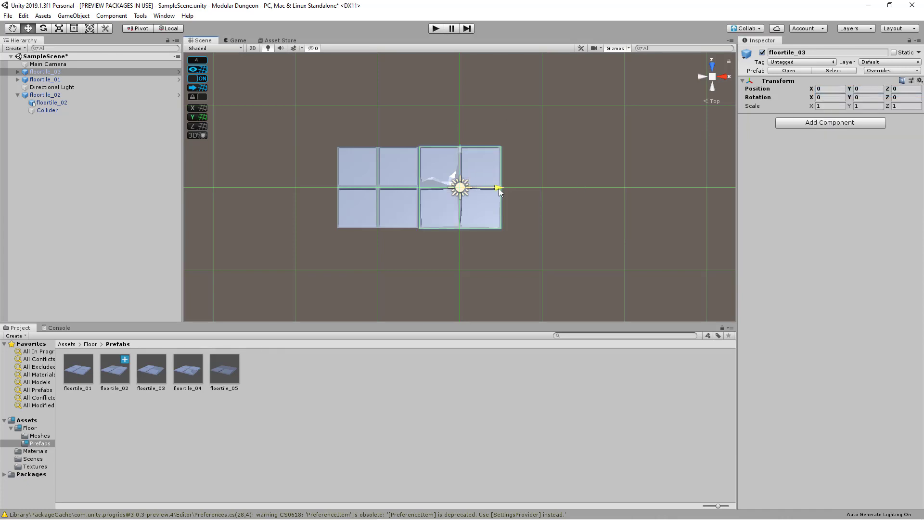
pyautogui.moveTo(499, 192); pyautogui.dragTo(580, 190)
# Add floortile_04, reset its Transform, and move it to X 8
pyautogui.moveTo(188, 374); pyautogui.dragTo(616, 217)
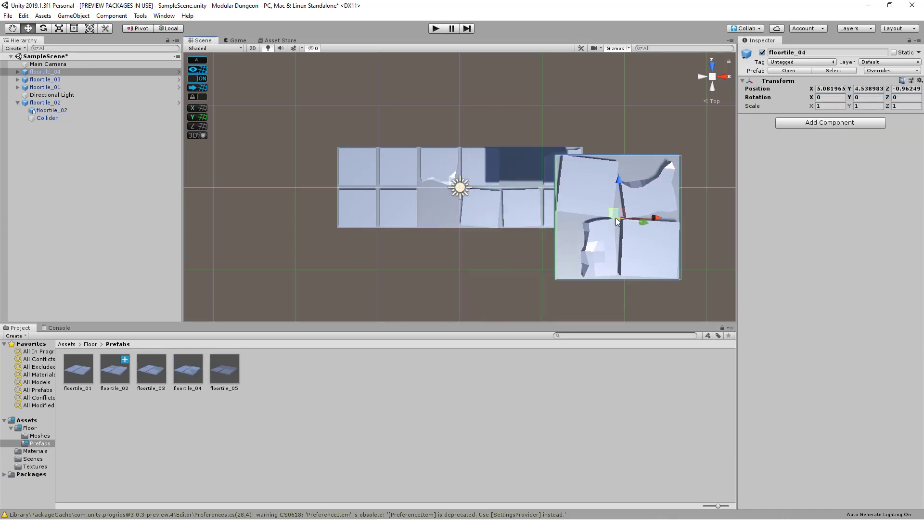
pyautogui.click(919, 80)
pyautogui.click(867, 92)
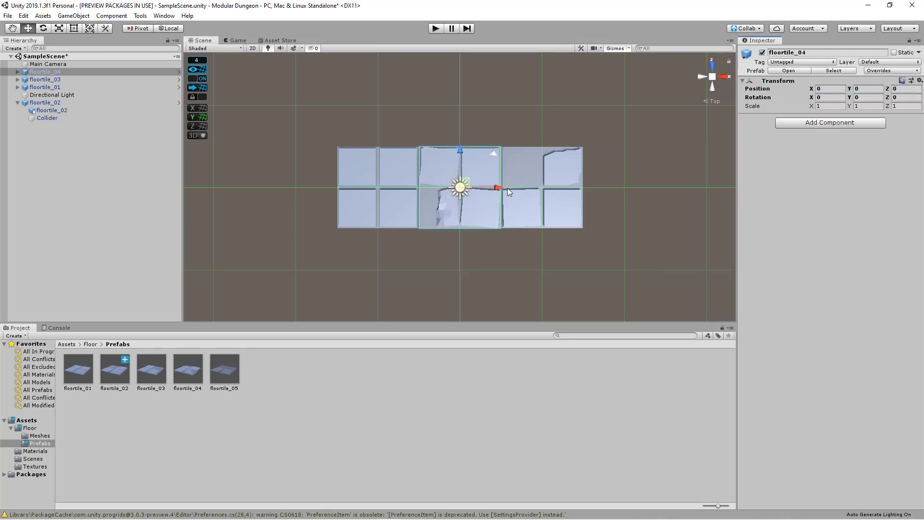
pyautogui.moveTo(499, 188); pyautogui.dragTo(643, 189)
# Add floortile_05, reset its Transform, and move it to X 12 at the row's end
pyautogui.moveTo(217, 375); pyautogui.dragTo(680, 215)
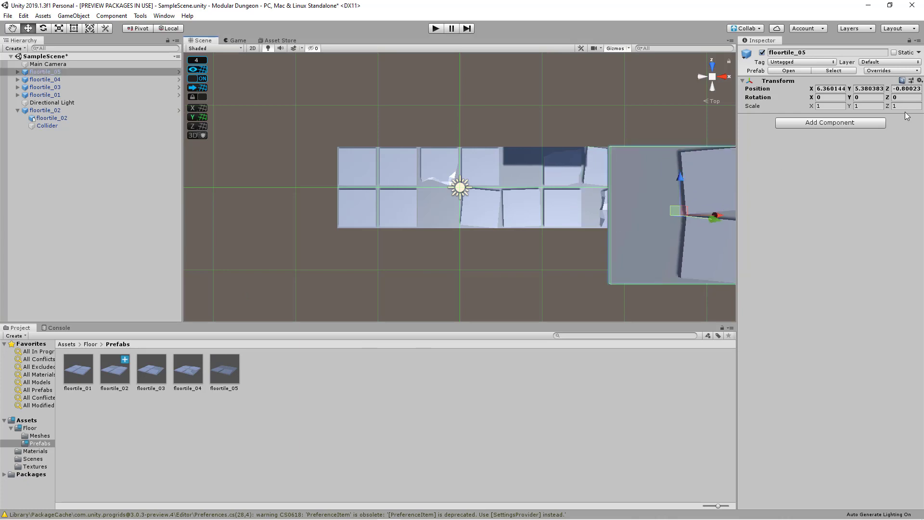
pyautogui.click(919, 80)
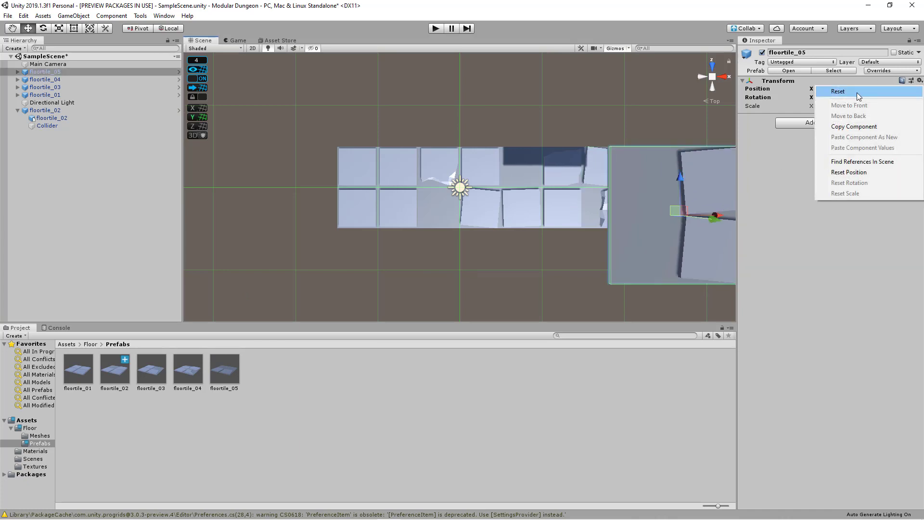
pyautogui.click(840, 92)
pyautogui.moveTo(500, 189); pyautogui.dragTo(745, 186)
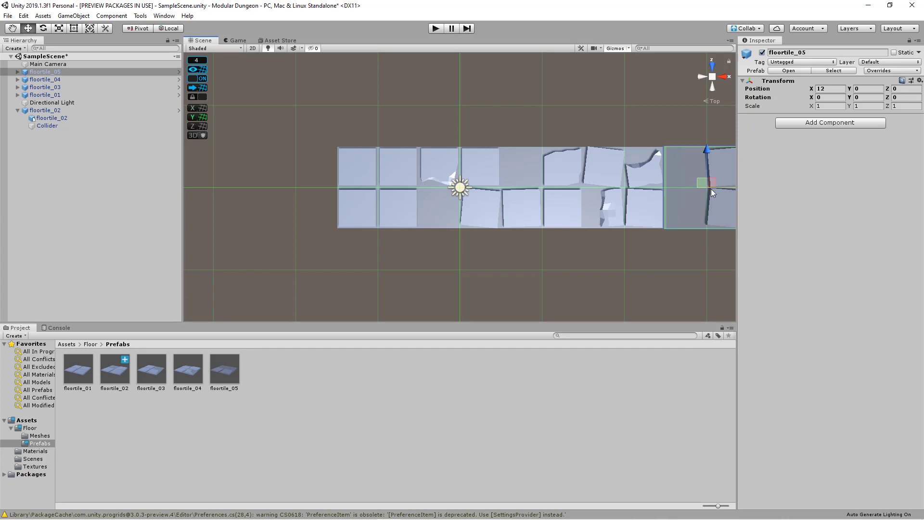
pyautogui.moveTo(682, 200); pyautogui.dragTo(636, 200, button='middle')
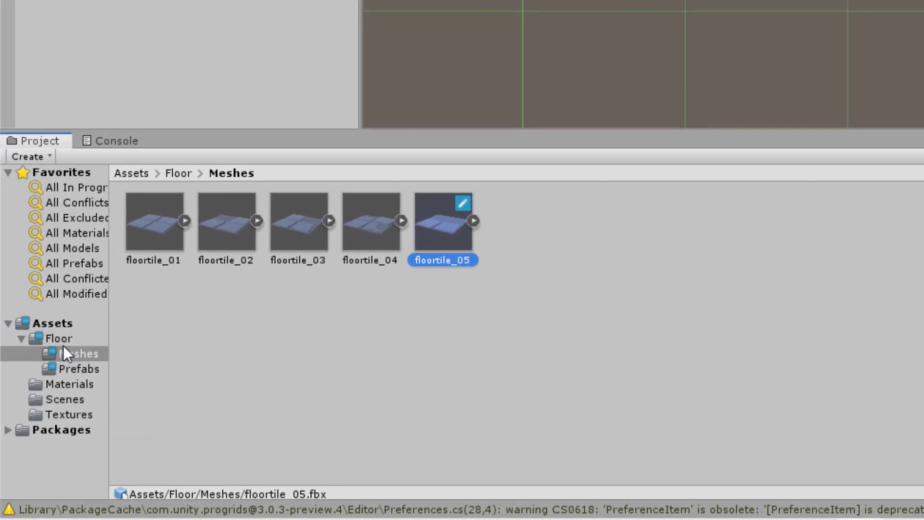
# Select the floortile_05 mesh in Floor Meshes and ping its texture_atlas_01 material
pyautogui.click(76, 371)
pyautogui.click(73, 353)
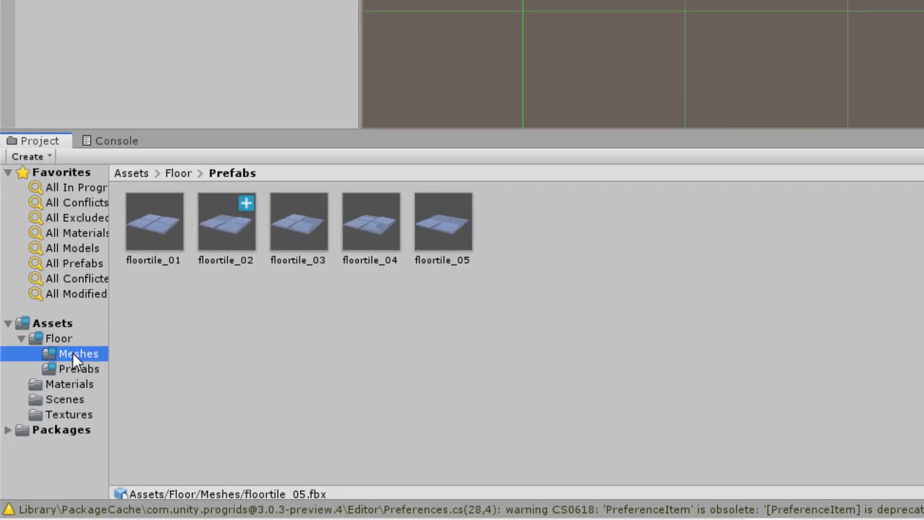
pyautogui.click(452, 232)
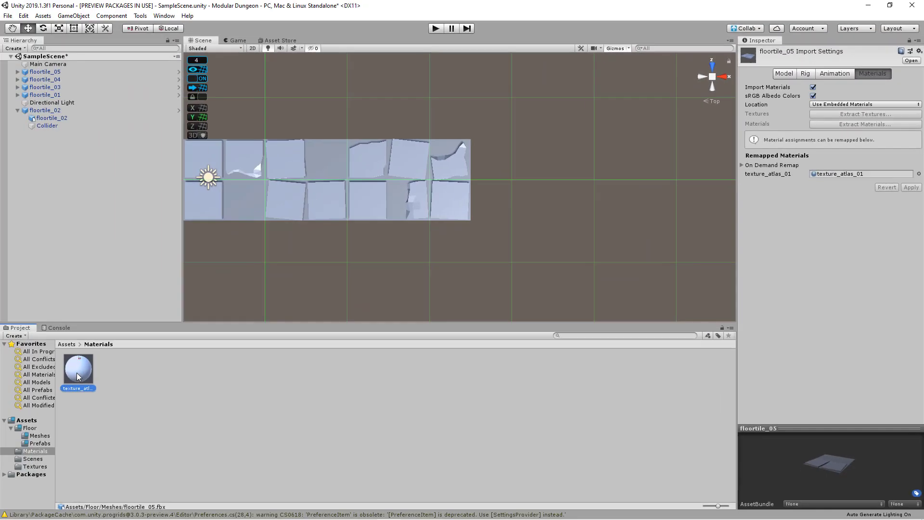
pyautogui.click(805, 193)
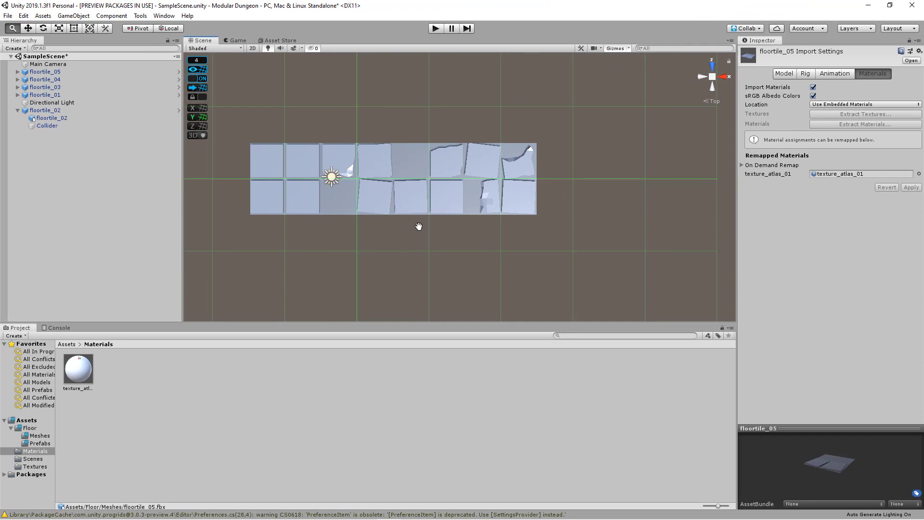
# Move floortile_05 to X 12 at the end of the tile row
pyautogui.click(55, 71)
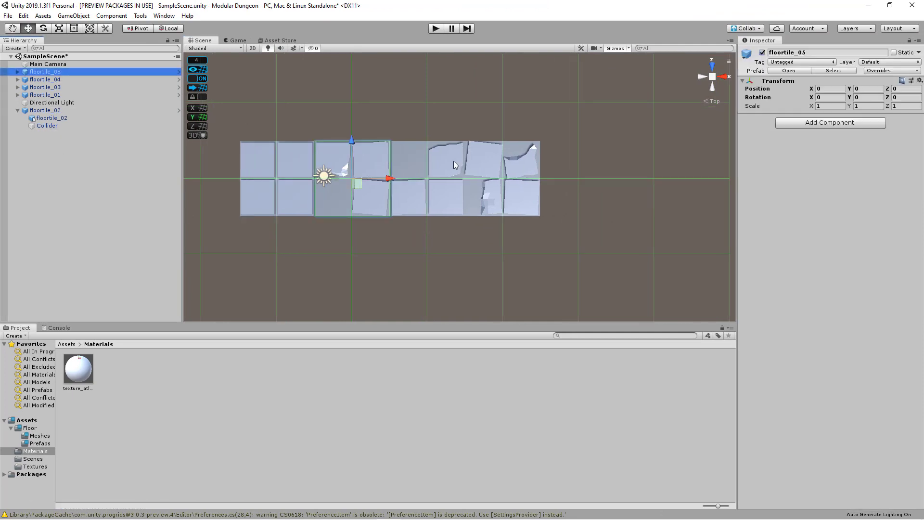
pyautogui.moveTo(388, 179); pyautogui.dragTo(614, 180)
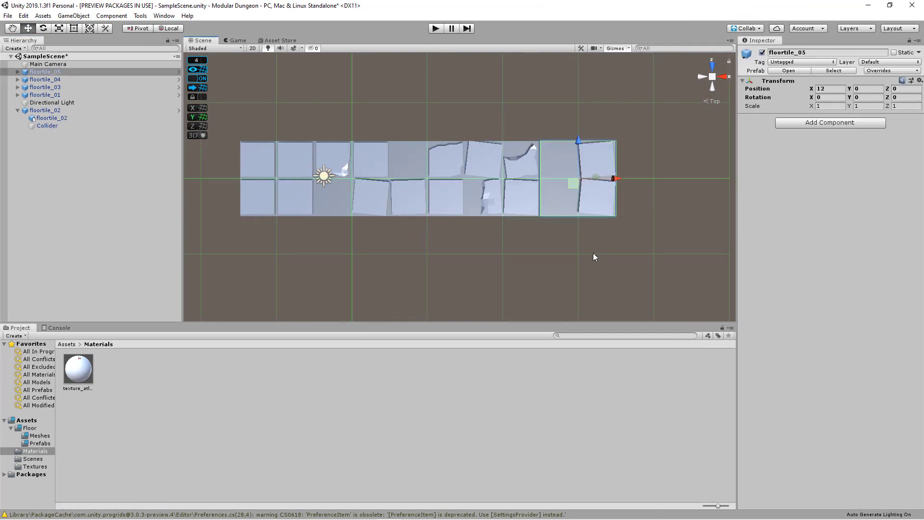
pyautogui.click(585, 262)
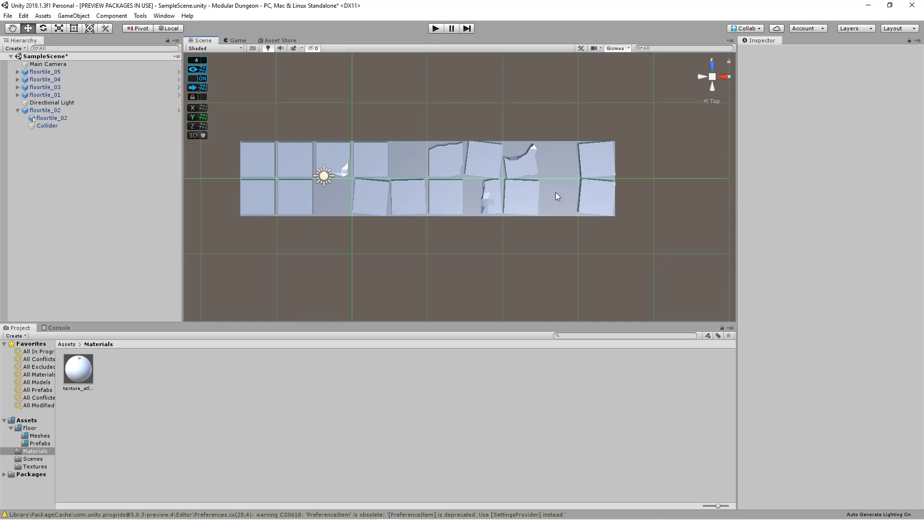
# Reorder the Directional Light so it sits under Main Camera in the Hierarchy
pyautogui.moveTo(643, 113); pyautogui.dragTo(233, 135)
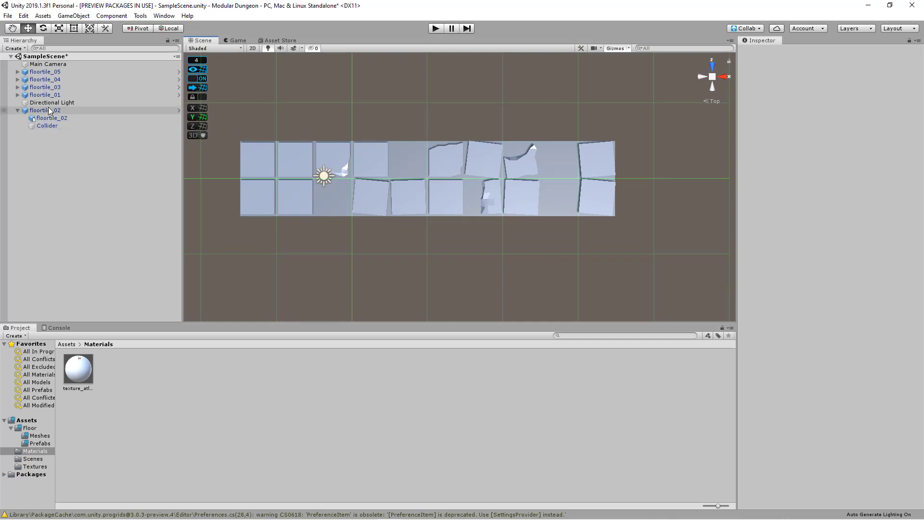
pyautogui.moveTo(50, 102); pyautogui.dragTo(58, 74)
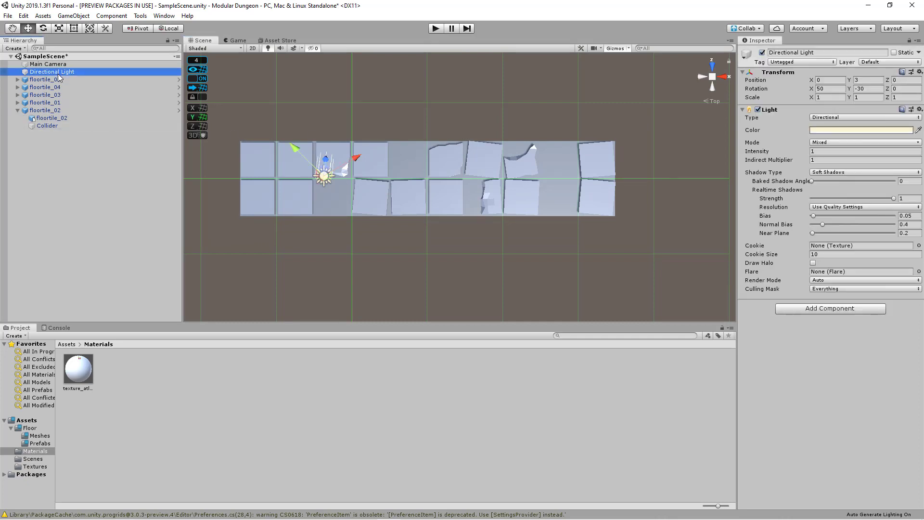
pyautogui.click(50, 80)
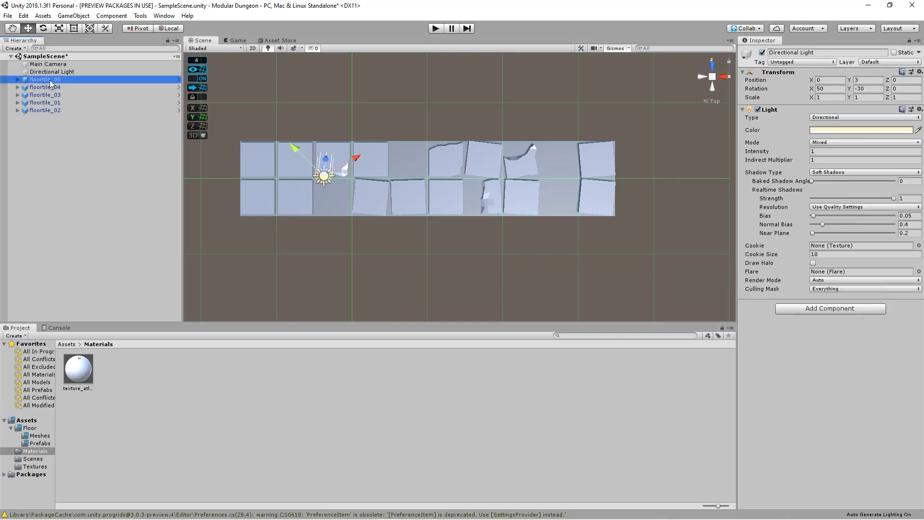
# Duplicate all five floortile groups and drag the copies down to Z -4
pyautogui.keyDown('shift'); pyautogui.click(49, 110); pyautogui.keyUp('shift')
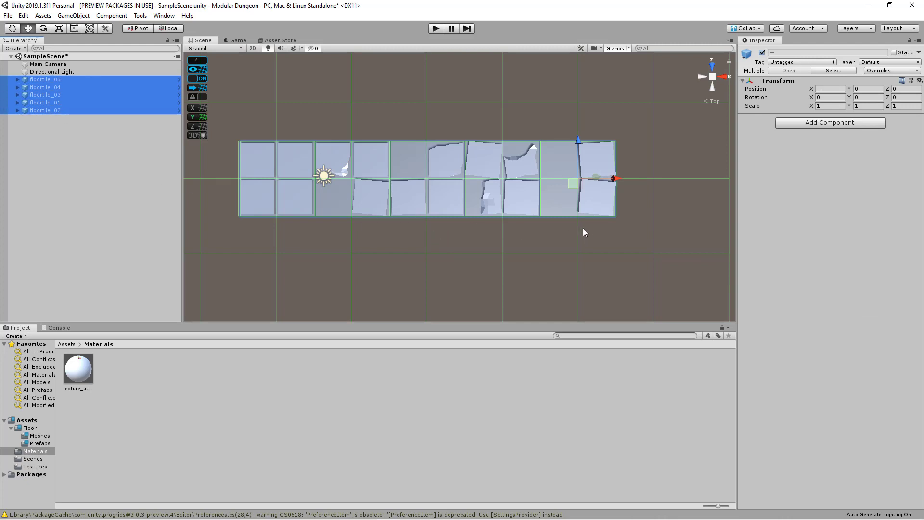
pyautogui.hotkey('ctrl', 'd')
pyautogui.moveTo(579, 141); pyautogui.dragTo(587, 215)
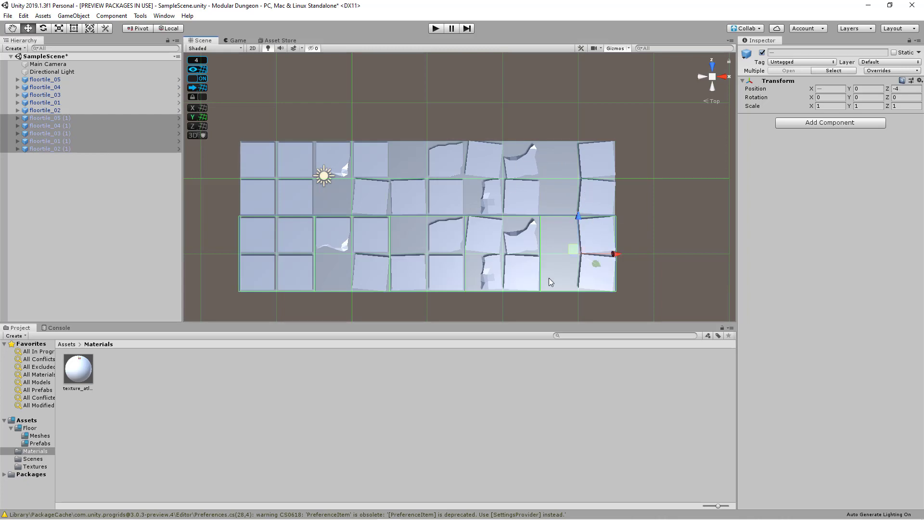
pyautogui.click(351, 237)
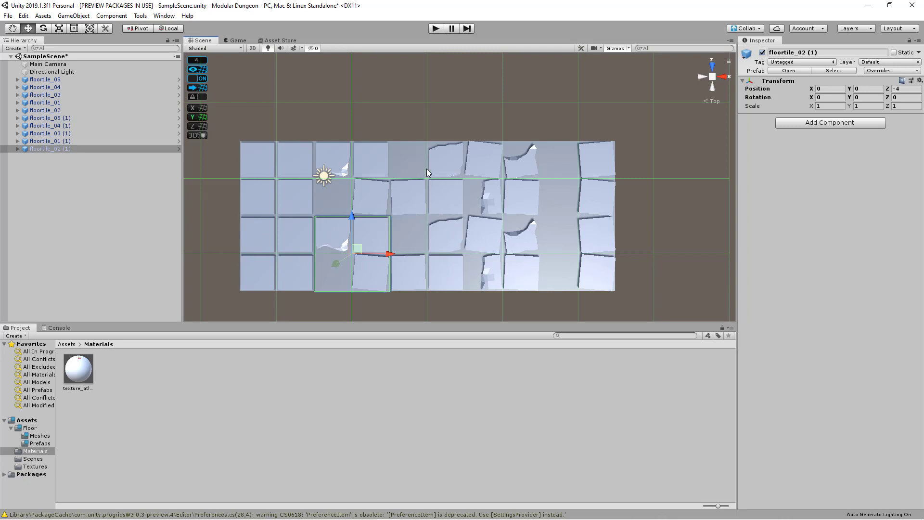
# Set Rotation Y to 90 on floortile_02 (1) and floortile_03 (1)
pyautogui.click(357, 162)
pyautogui.click(357, 161)
pyautogui.click(370, 241)
pyautogui.click(874, 97)
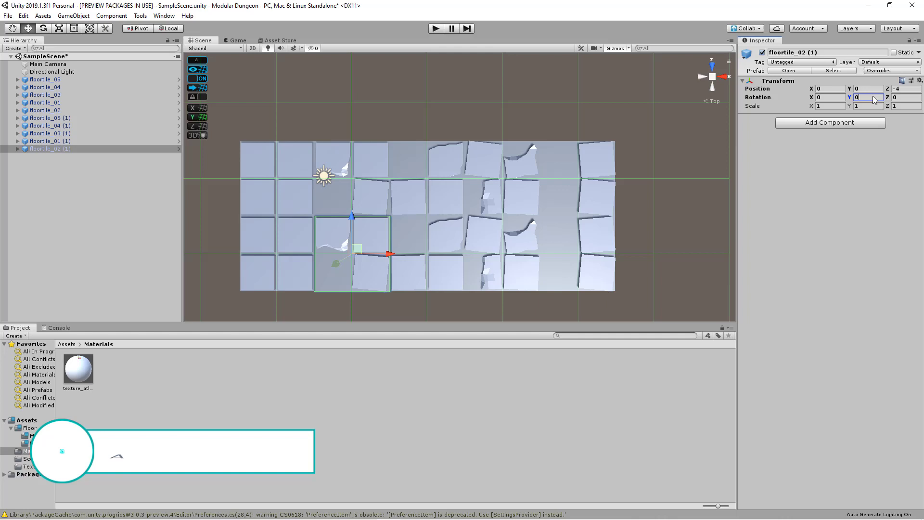
pyautogui.write('90')
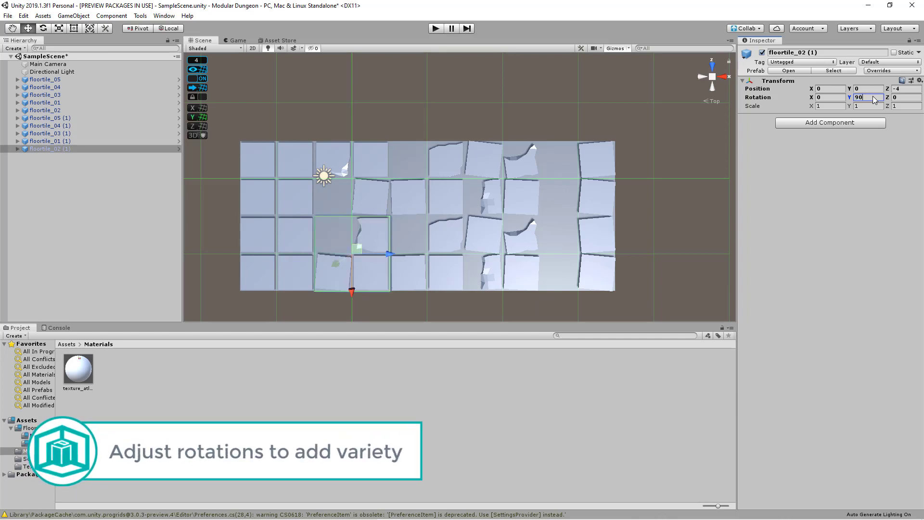
pyautogui.click(431, 232)
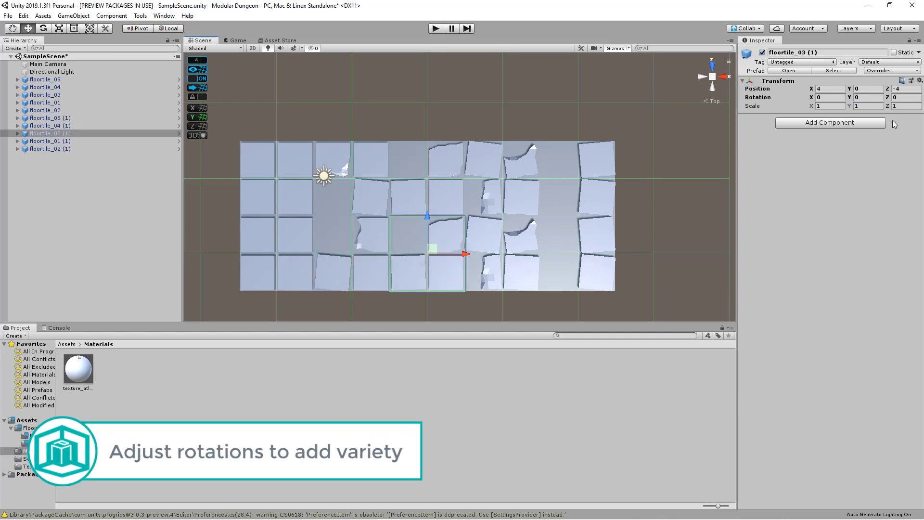
pyautogui.click(863, 97)
pyautogui.write('90')
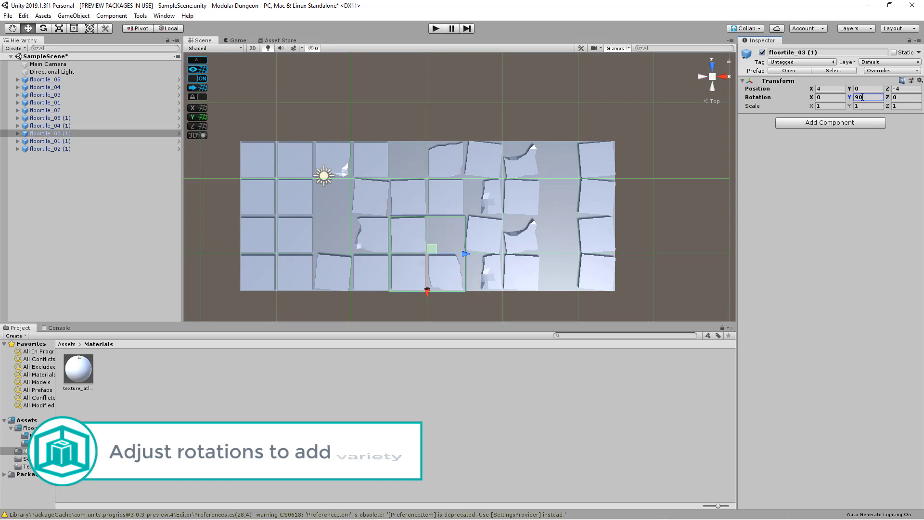
# Set Rotation Y to 180 on floortile_04 (1) and floortile_05 (1)
pyautogui.click(506, 245)
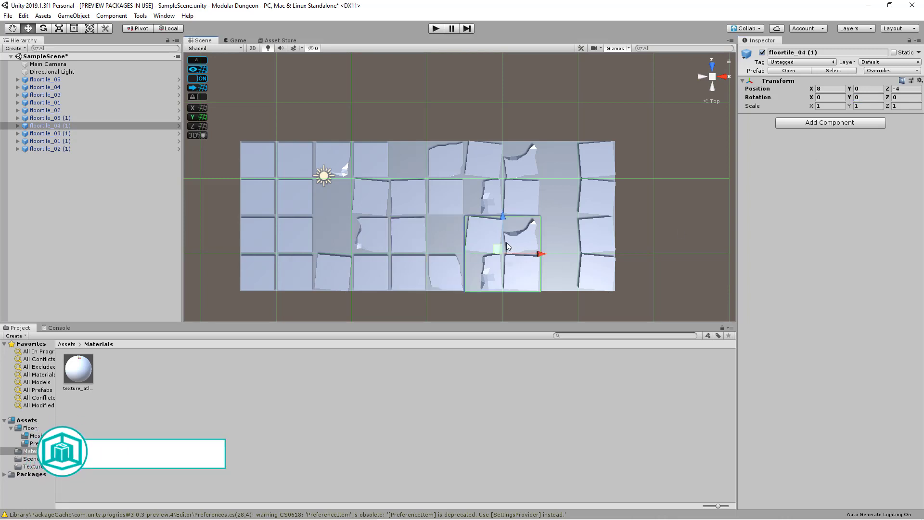
pyautogui.click(870, 98)
pyautogui.write('180')
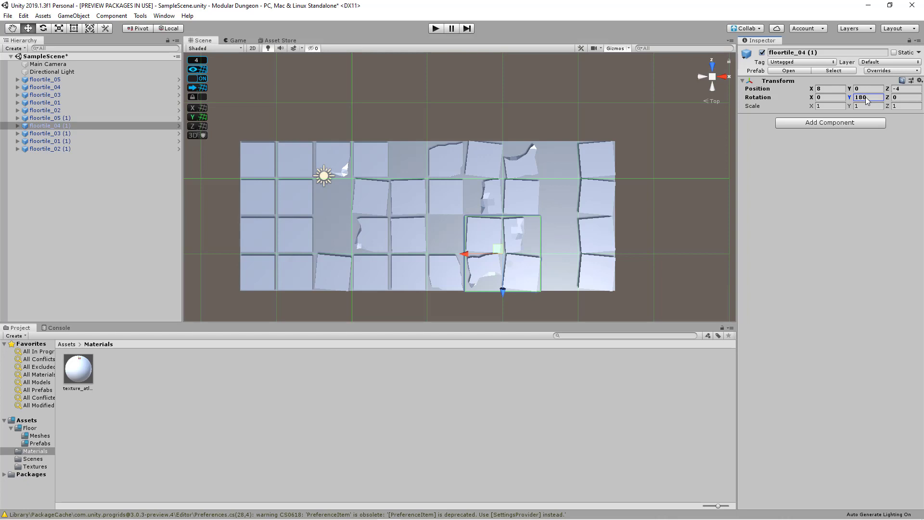
pyautogui.click(553, 251)
pyautogui.click(870, 98)
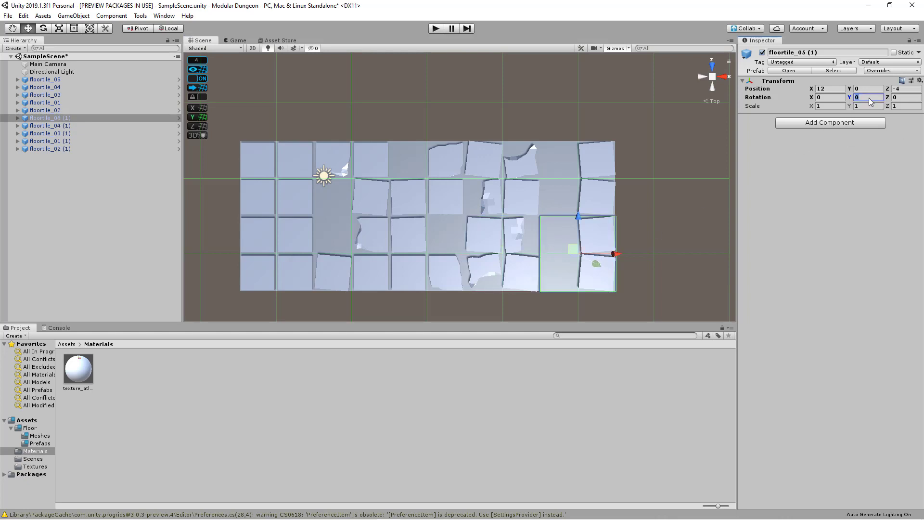
pyautogui.write('180')
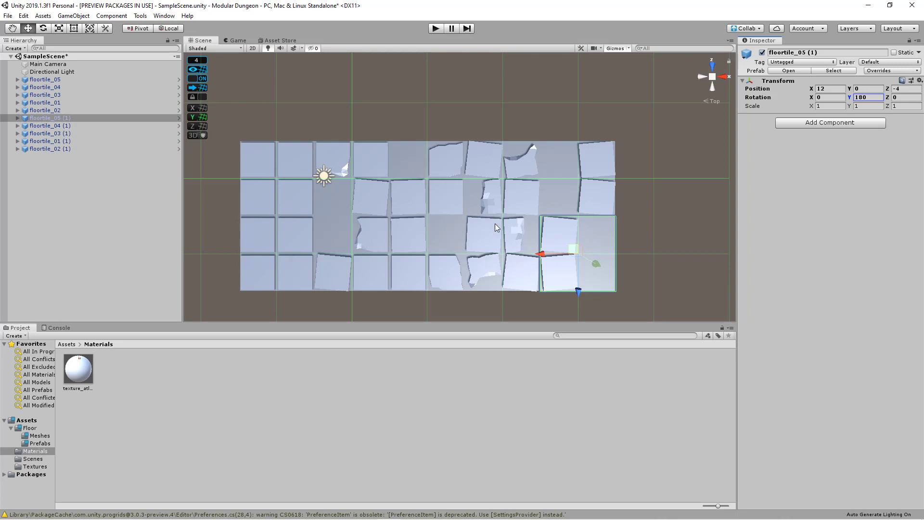
pyautogui.scroll(-3, 538, 184)
pyautogui.moveTo(515, 218)
pyautogui.mouseDown(button='middle')
pyautogui.moveTo(509, 196)
pyautogui.moveTo(511, 214)
pyautogui.mouseUp(button='middle')
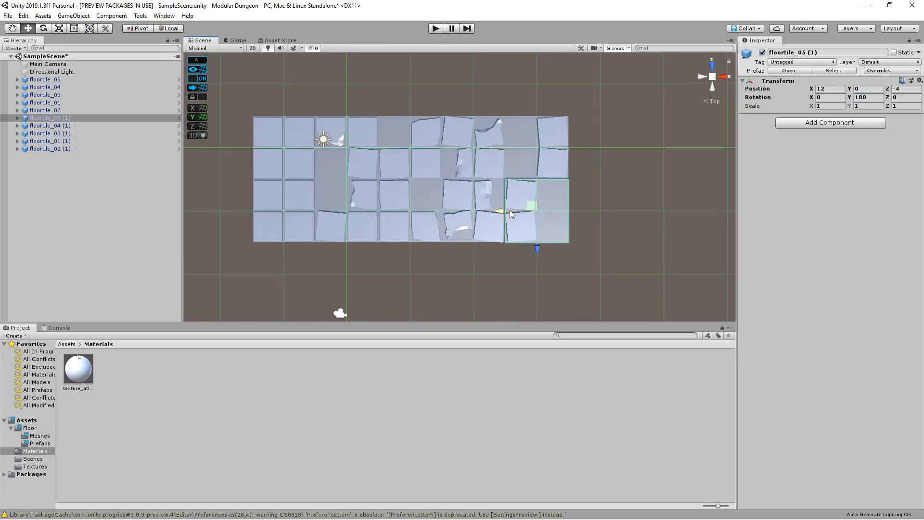
# Duplicate the five (1) tile groups and move the copies down to Z -8
pyautogui.keyDown('shift'); pyautogui.click(61, 148); pyautogui.keyUp('shift')
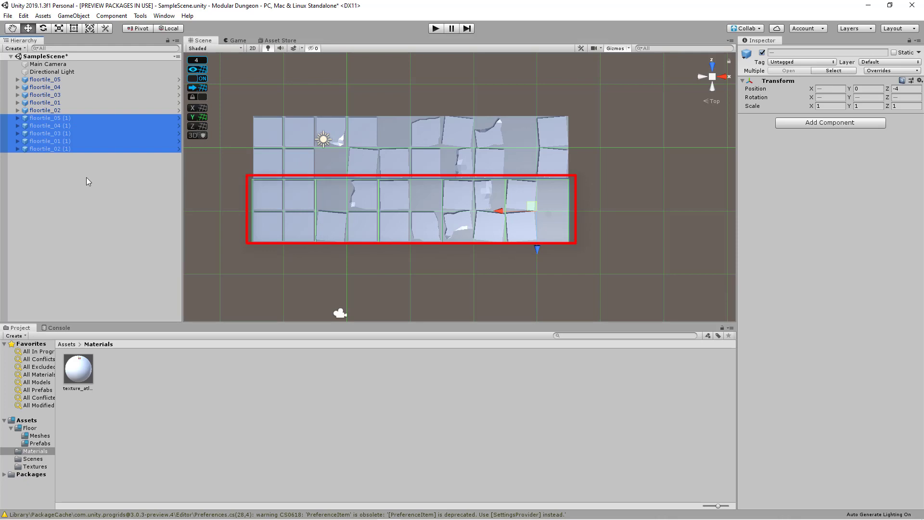
pyautogui.hotkey('ctrl', 'd')
pyautogui.moveTo(537, 247); pyautogui.dragTo(547, 289)
pyautogui.scroll(-2, 510, 246)
pyautogui.scroll(3, 510, 246)
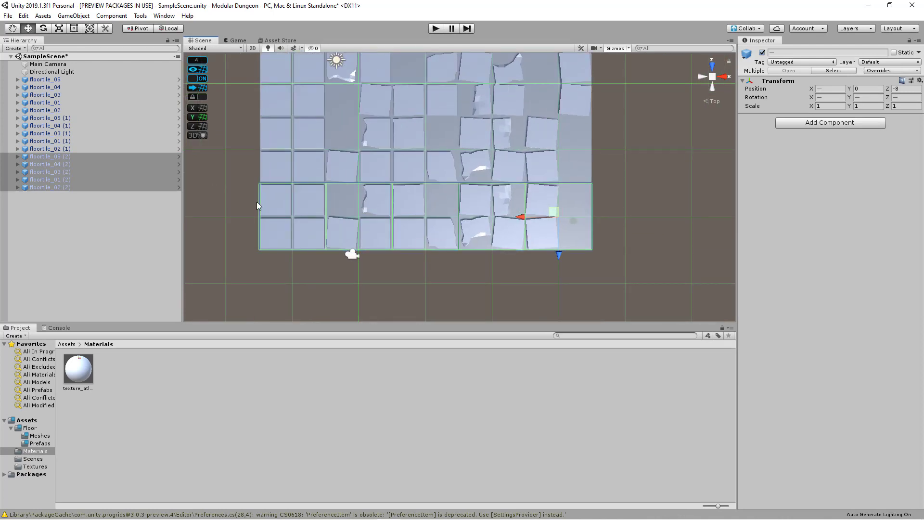
# Slide floortile_01 (2) sideways along X to X 0
pyautogui.click(287, 204)
pyautogui.moveTo(331, 213); pyautogui.dragTo(383, 219)
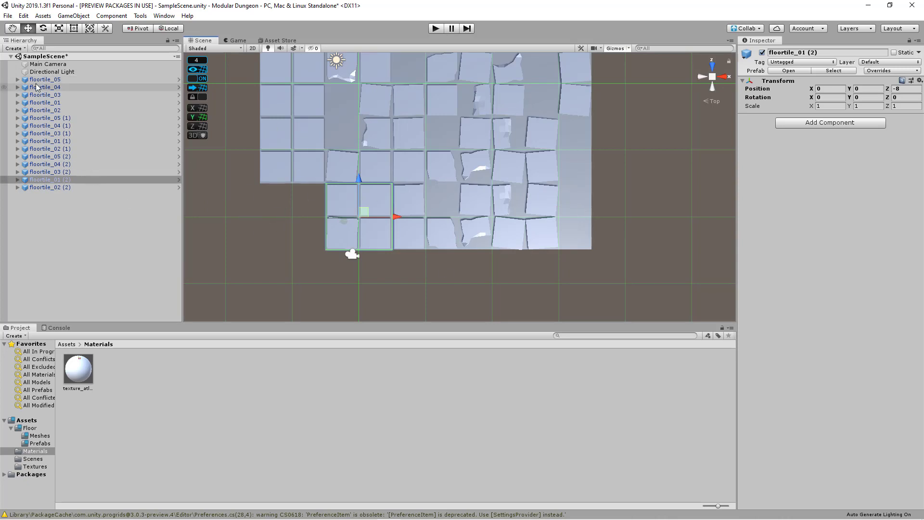
pyautogui.click(91, 241)
# Create a new empty GameObject in the scene
pyautogui.rightClick(49, 224)
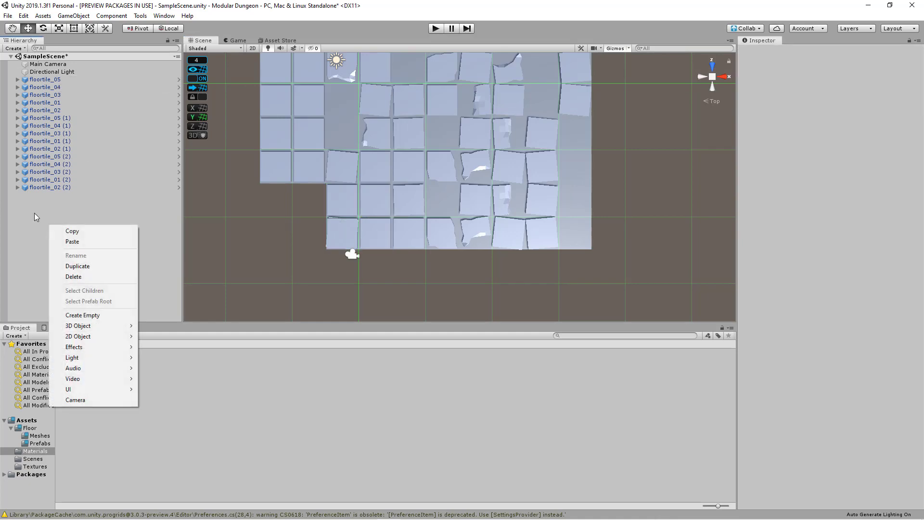
pyautogui.click(118, 319)
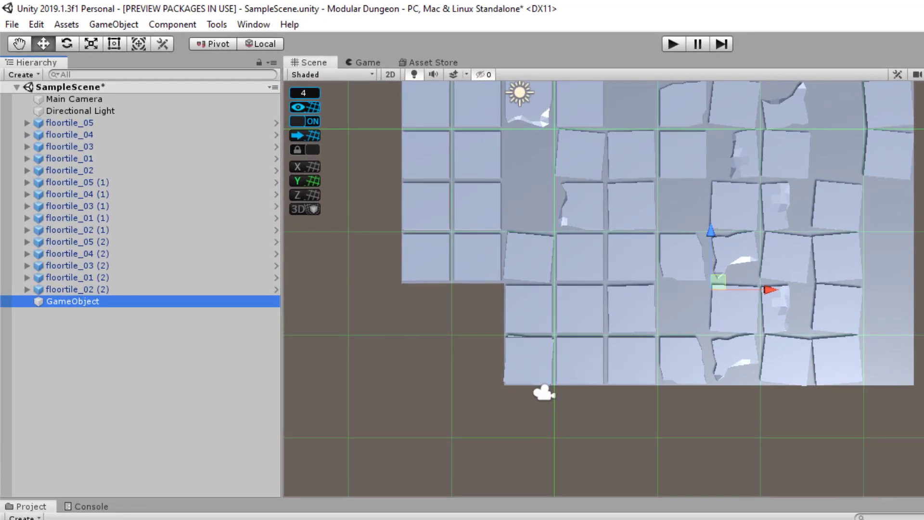
pyautogui.moveTo(718, 281); pyautogui.dragTo(562, 136)
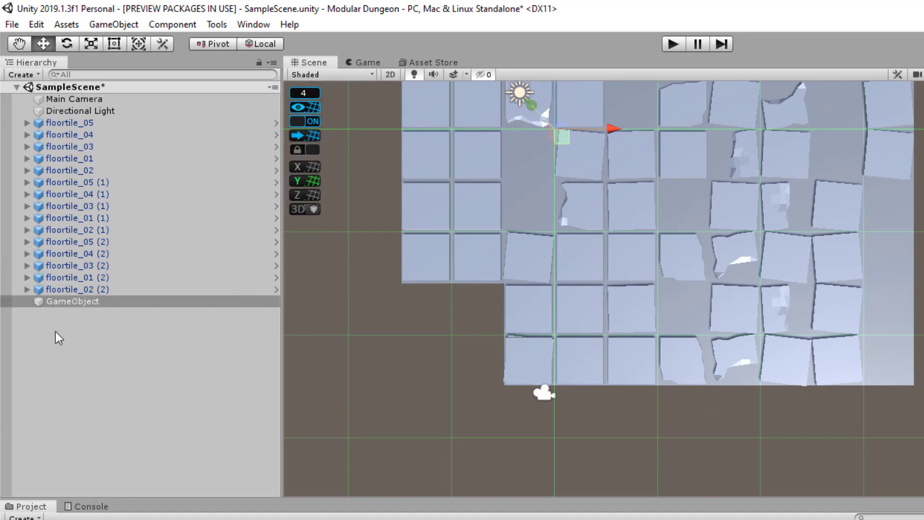
# Parent floortile_05 through floortile_02 under the new GameObject and collapse its list
pyautogui.click(119, 123)
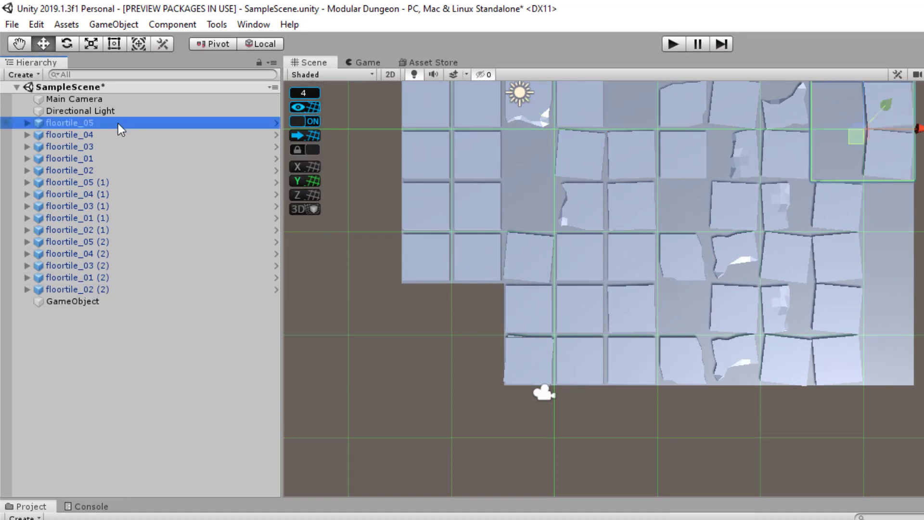
pyautogui.keyDown('shift'); pyautogui.click(102, 168); pyautogui.keyUp('shift')
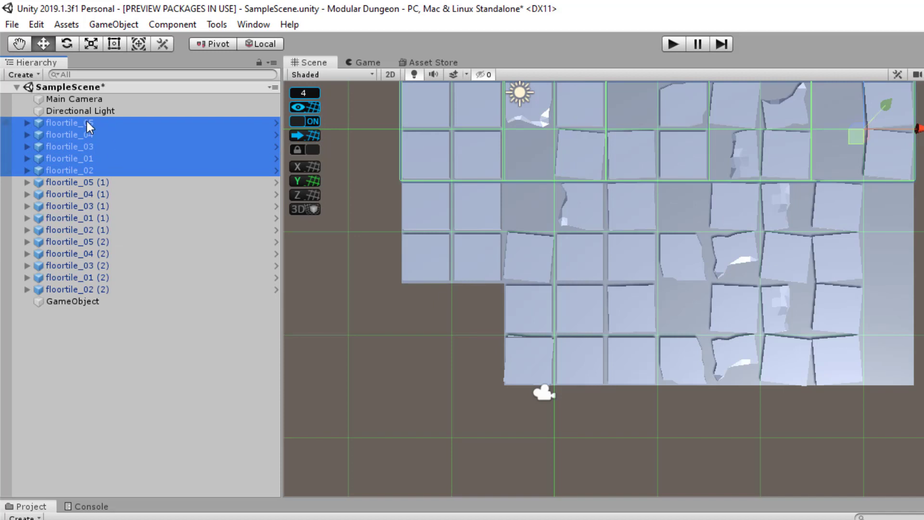
pyautogui.moveTo(87, 120); pyautogui.dragTo(94, 302)
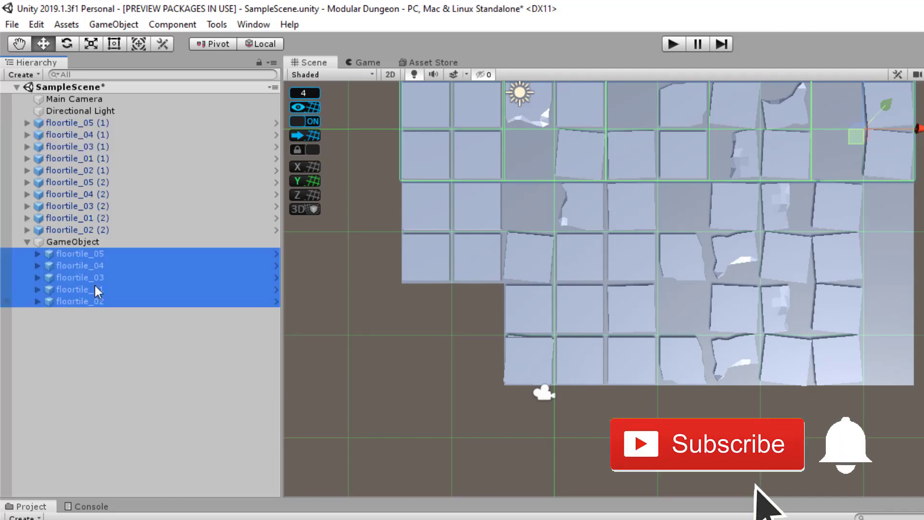
pyautogui.click(86, 242)
pyautogui.click(97, 254)
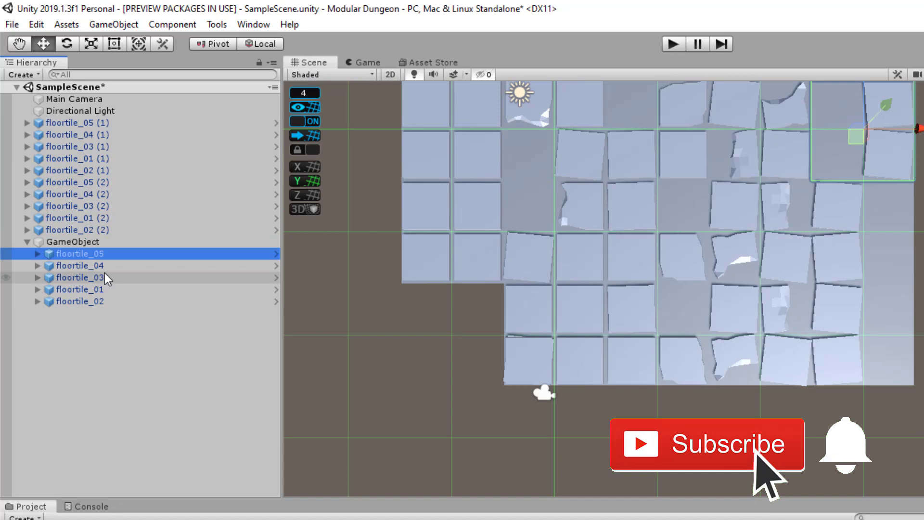
pyautogui.click(105, 274)
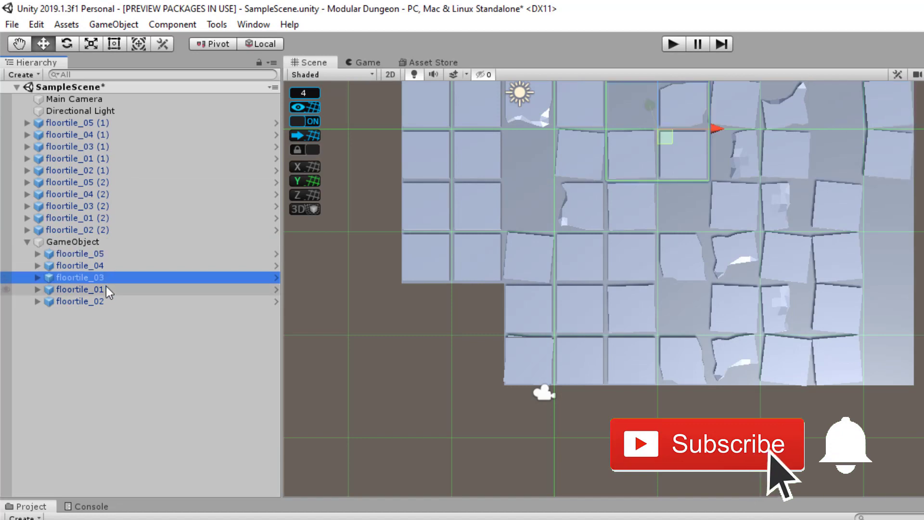
pyautogui.click(27, 242)
pyautogui.click(58, 243)
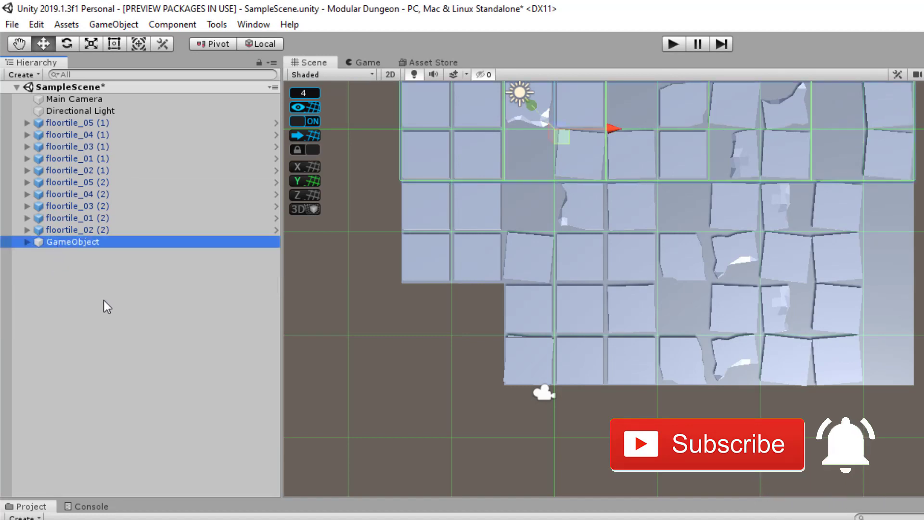
# Add a second empty object and rename the first tile group to floorgroup_1
pyautogui.rightClick(63, 277)
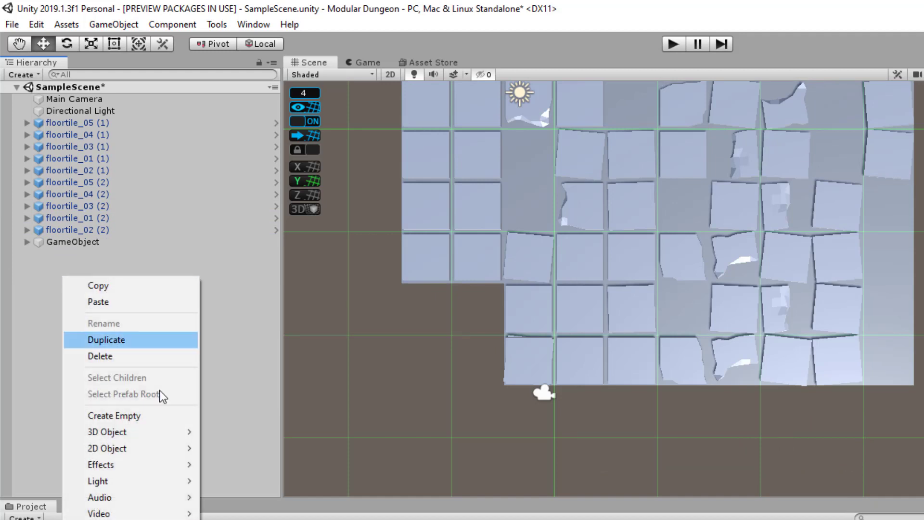
pyautogui.click(166, 415)
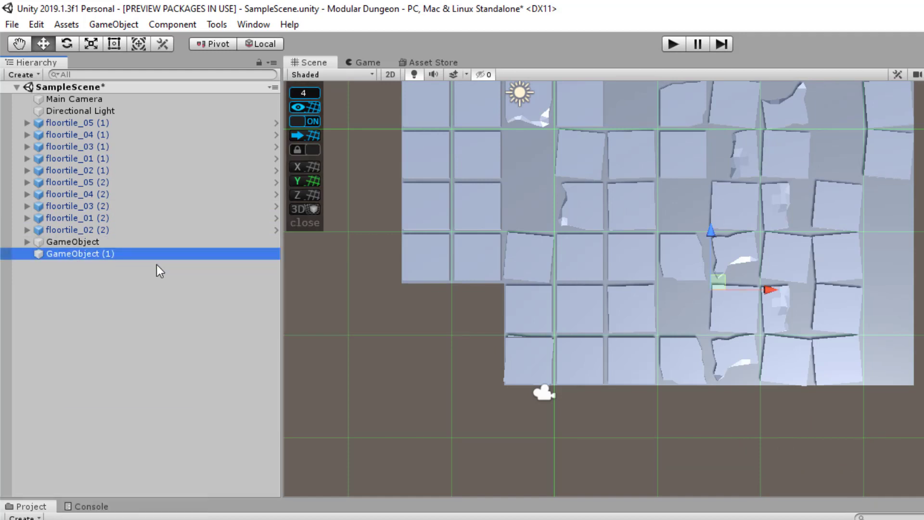
pyautogui.click(79, 242)
pyautogui.doubleClick(78, 243)
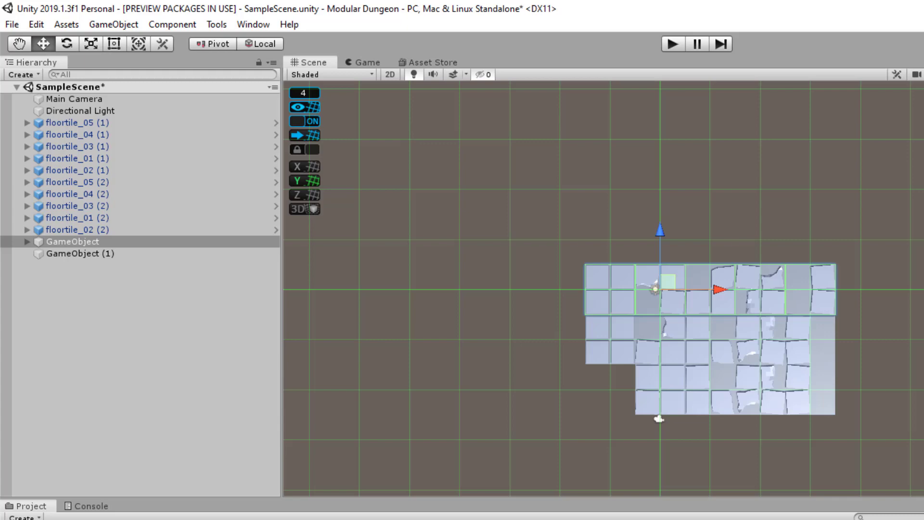
pyautogui.write('floo')
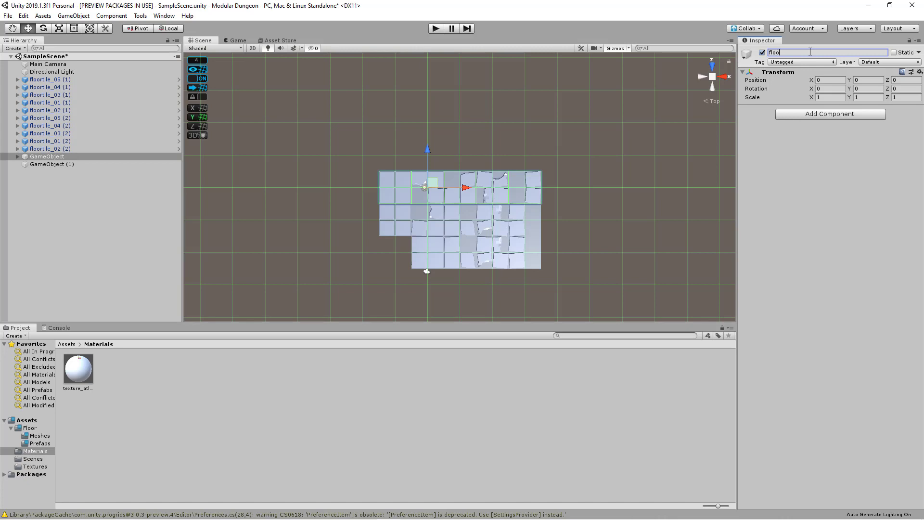
pyautogui.write('group_1')
# Rename GameObject (1) to floorgroup_2 and move the five (1) tiles under it
pyautogui.click(51, 164)
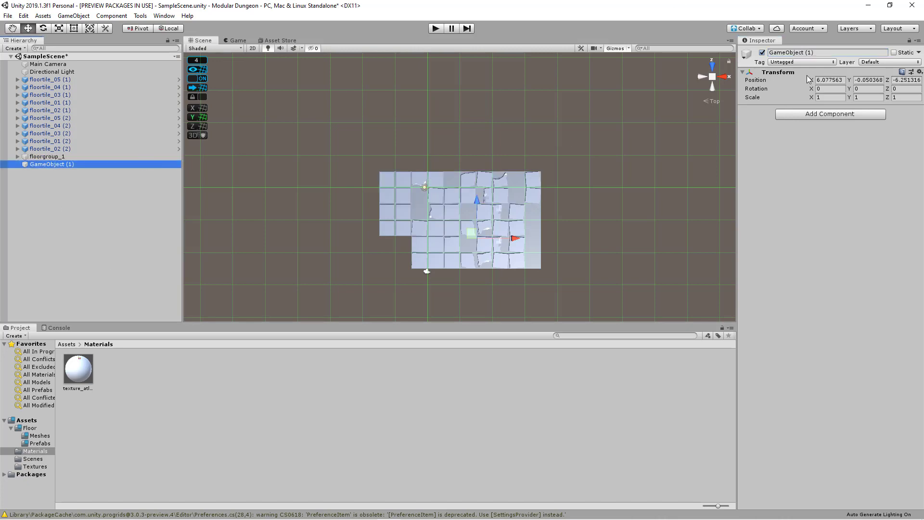
pyautogui.click(815, 53)
pyautogui.write('floor')
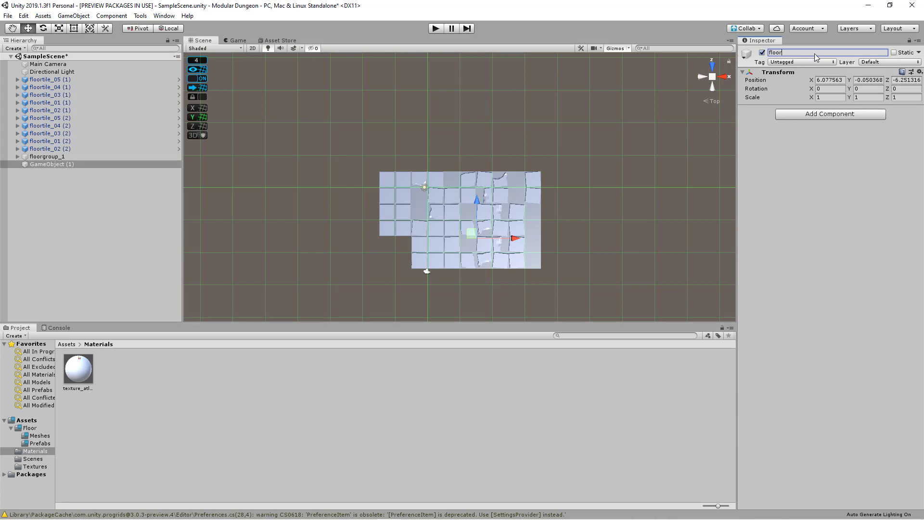
pyautogui.write('group_2')
pyautogui.click(67, 79)
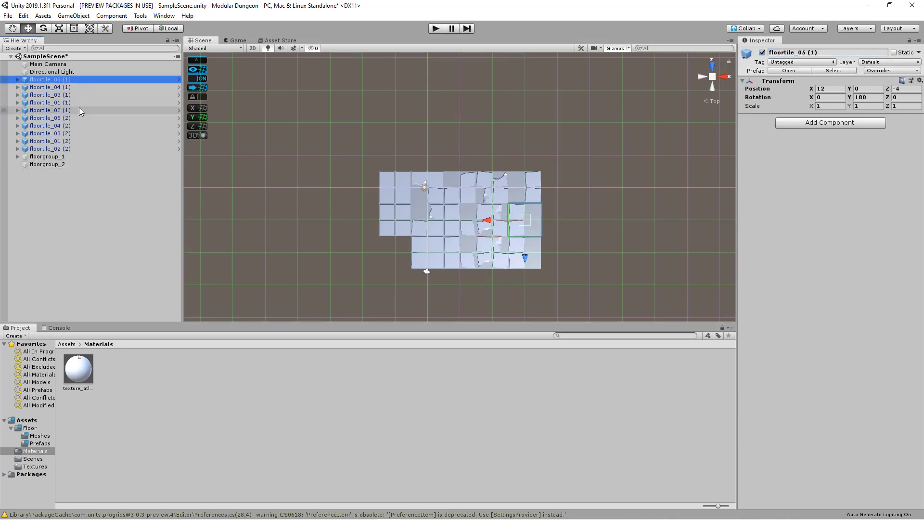
pyautogui.keyDown('shift'); pyautogui.click(79, 109); pyautogui.keyUp('shift')
pyautogui.moveTo(62, 84); pyautogui.dragTo(74, 164)
pyautogui.click(48, 125)
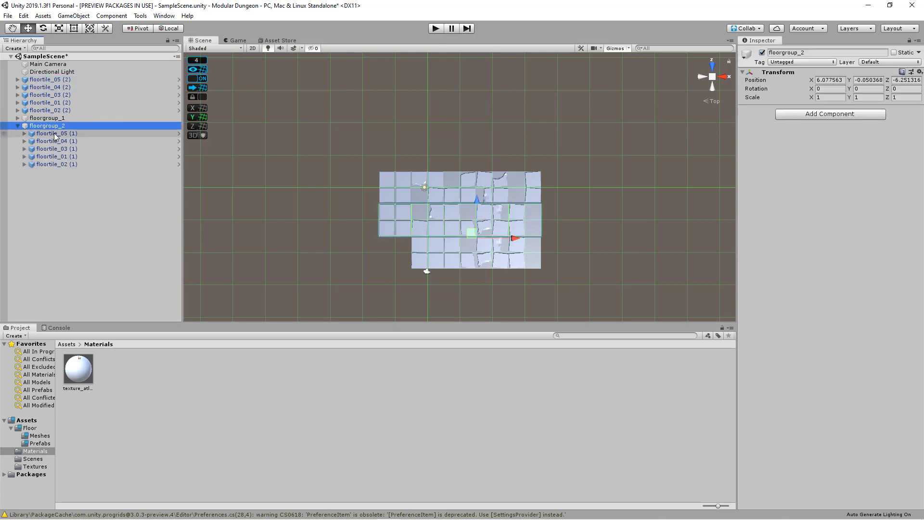
pyautogui.click(18, 126)
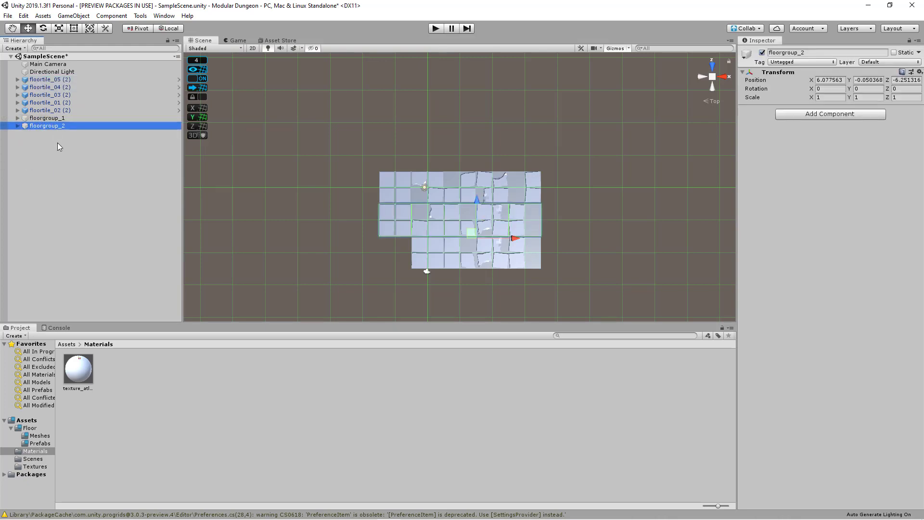
pyautogui.click(48, 135)
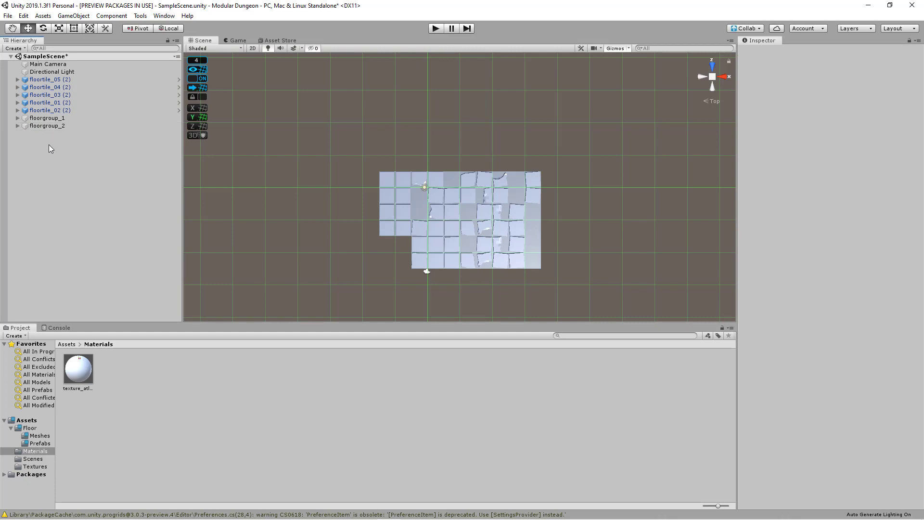
# Create a third empty object and reset its transform to the origin
pyautogui.rightClick(53, 146)
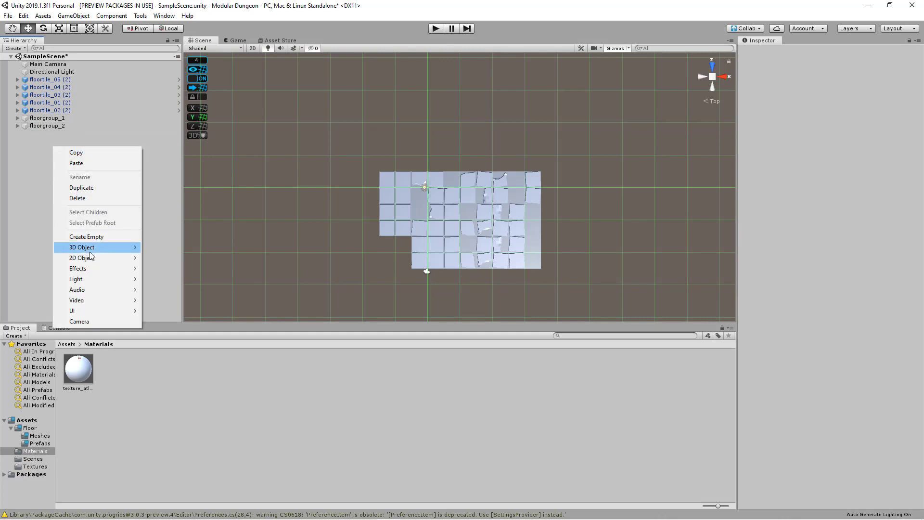
pyautogui.click(87, 236)
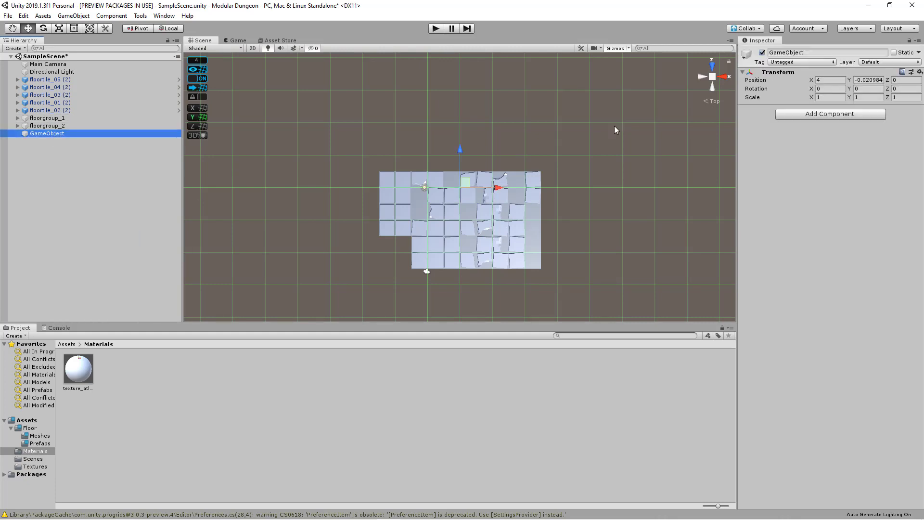
pyautogui.click(918, 75)
pyautogui.click(847, 82)
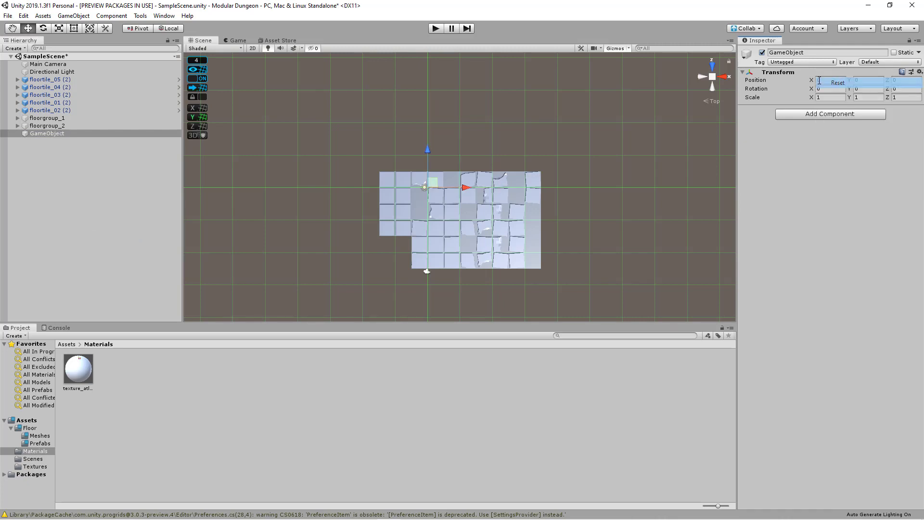
# Move floortile_05 (2) through floortile_02 (2) under the new empty object
pyautogui.click(73, 79)
pyautogui.keyDown('shift'); pyautogui.click(70, 110); pyautogui.keyUp('shift')
pyautogui.moveTo(68, 86); pyautogui.dragTo(62, 135)
pyautogui.click(86, 94)
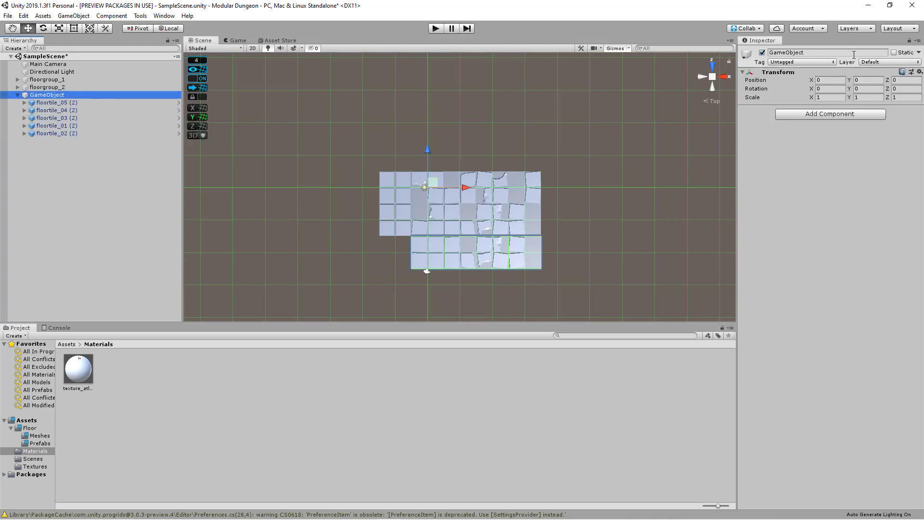
# Rename the new parent object to floorgroup_3
pyautogui.click(839, 51)
pyautogui.write('floorg')
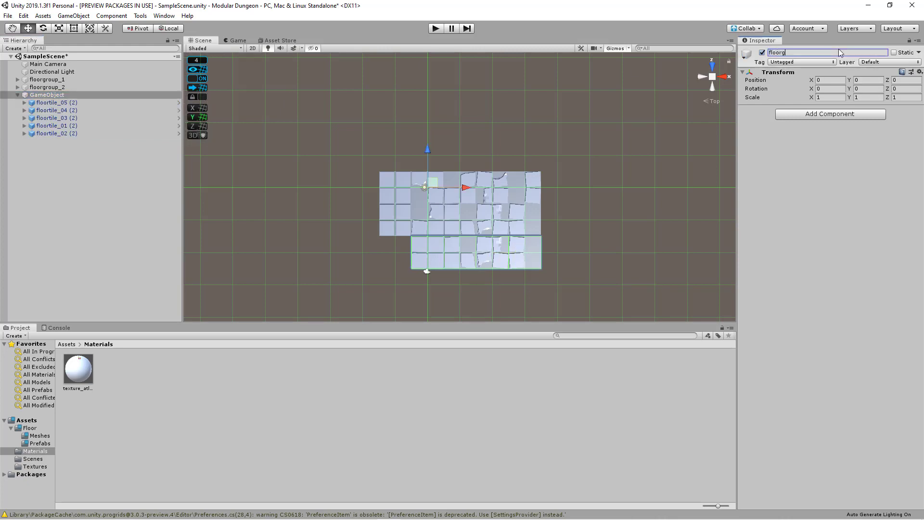
pyautogui.write('roup_3')
pyautogui.press('Return')
pyautogui.click(18, 94)
pyautogui.click(91, 183)
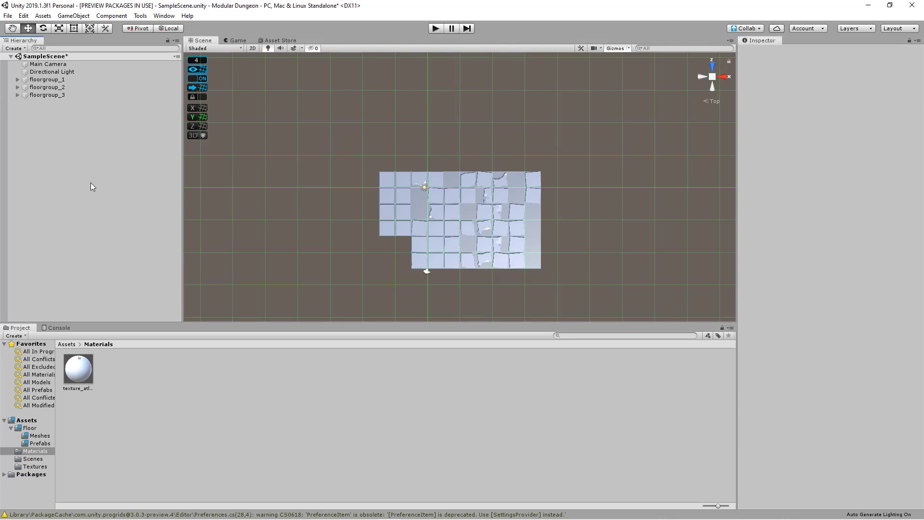
pyautogui.click(17, 95)
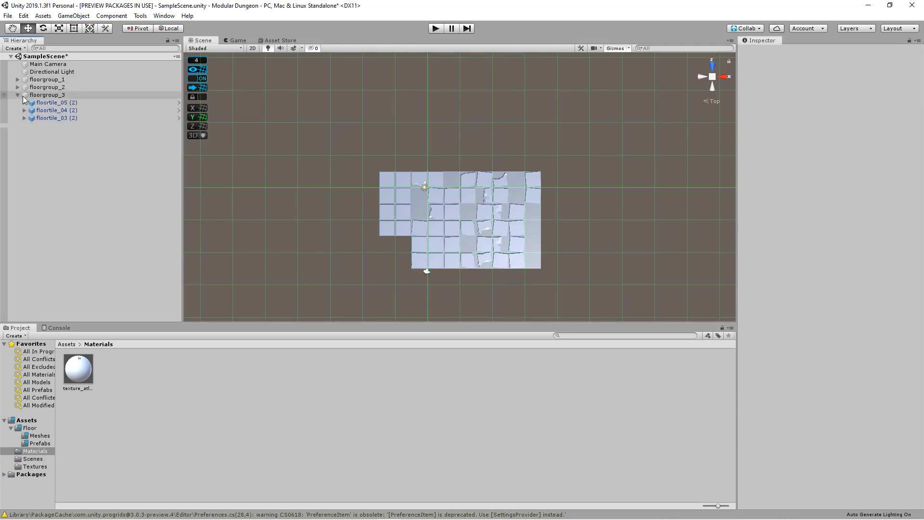
# Frame floorgroup_3 in the view and expand it to inspect its tile blocks
pyautogui.doubleClick(52, 110)
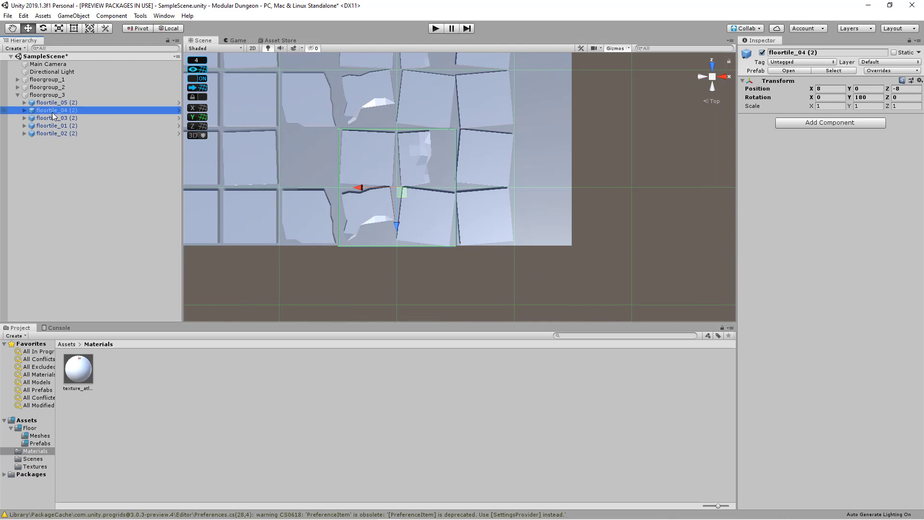
pyautogui.click(18, 95)
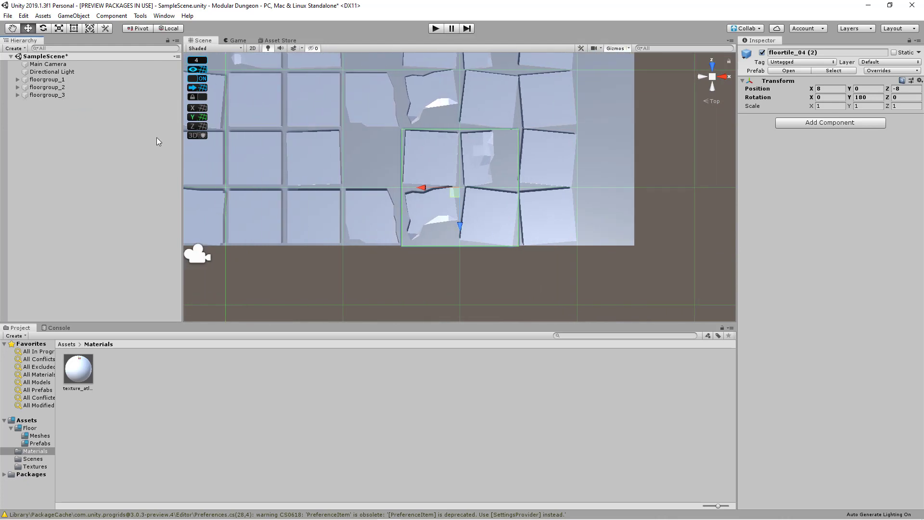
pyautogui.scroll(-2, 397, 204)
pyautogui.moveTo(396, 204)
pyautogui.mouseDown(button='middle')
pyautogui.moveTo(466, 216)
pyautogui.moveTo(375, 201)
pyautogui.moveTo(391, 203)
pyautogui.mouseUp(button='middle')
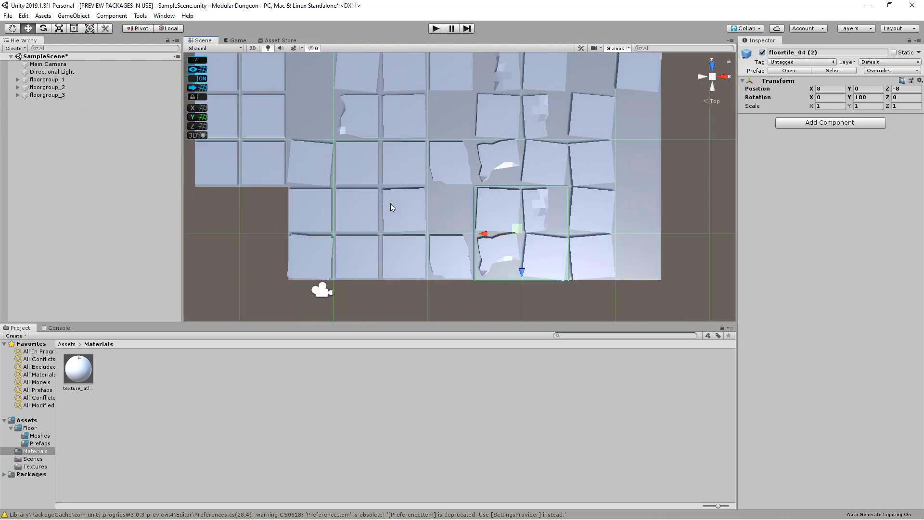
pyautogui.scroll(-1, 391, 203)
pyautogui.click(57, 96)
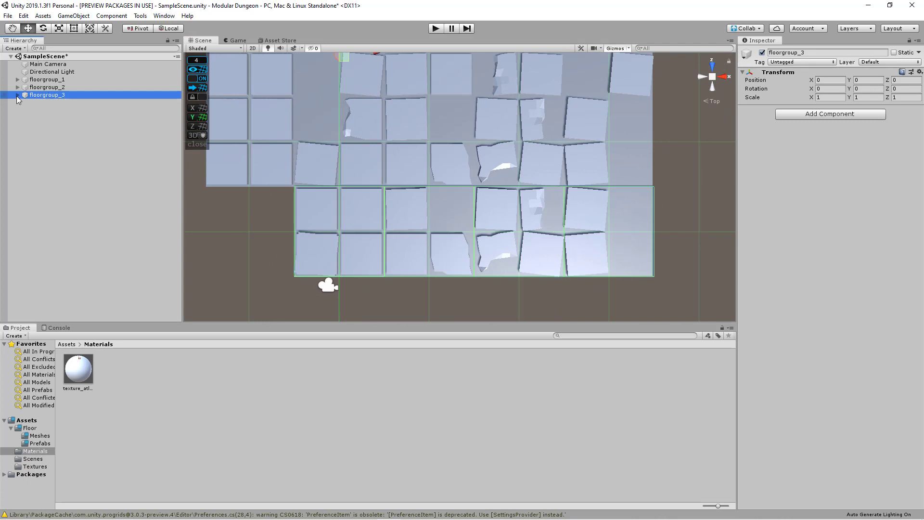
pyautogui.click(17, 95)
pyautogui.click(53, 102)
pyautogui.click(55, 110)
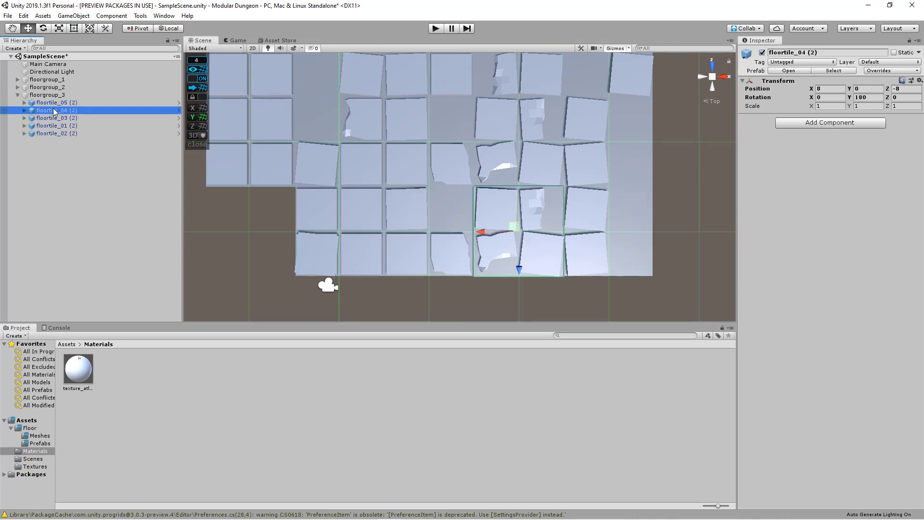
pyautogui.click(54, 118)
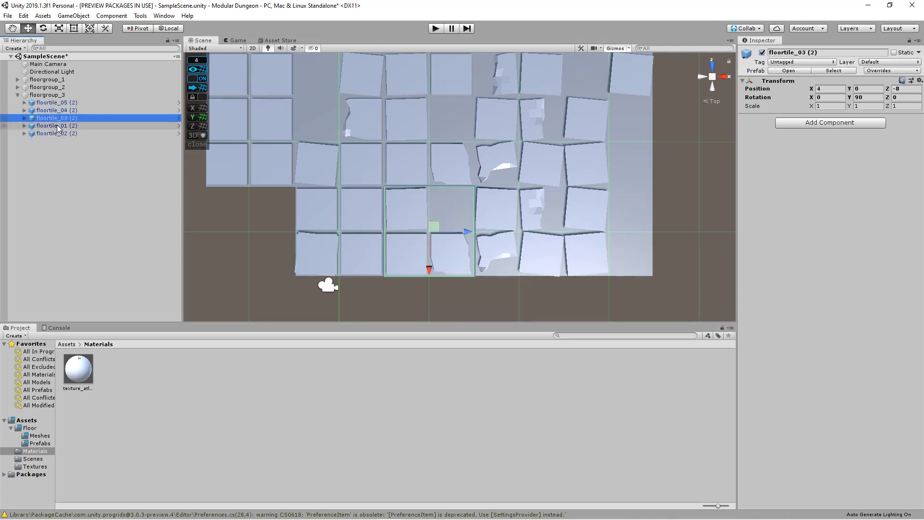
pyautogui.click(57, 126)
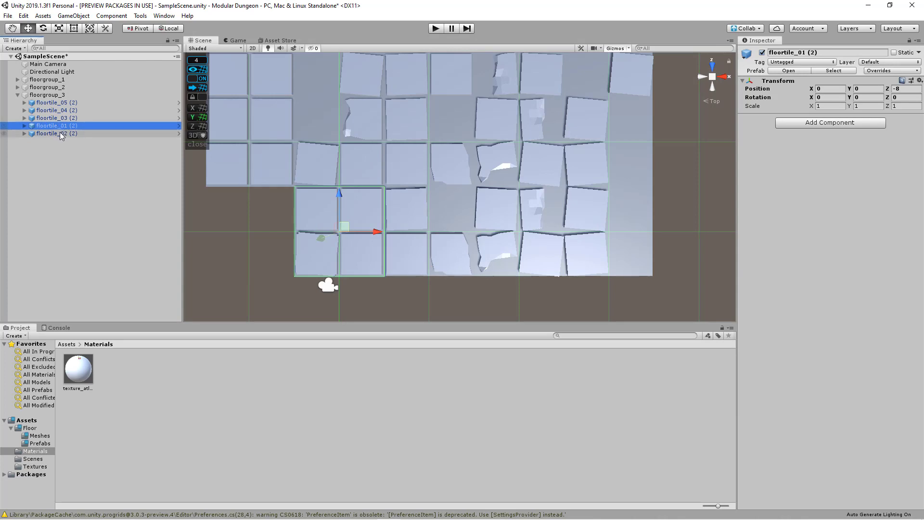
# Rearrange the (2) blocks along X: floortile_02 to -4, 03 right, 04 to 12, 05 to 4
pyautogui.click(60, 133)
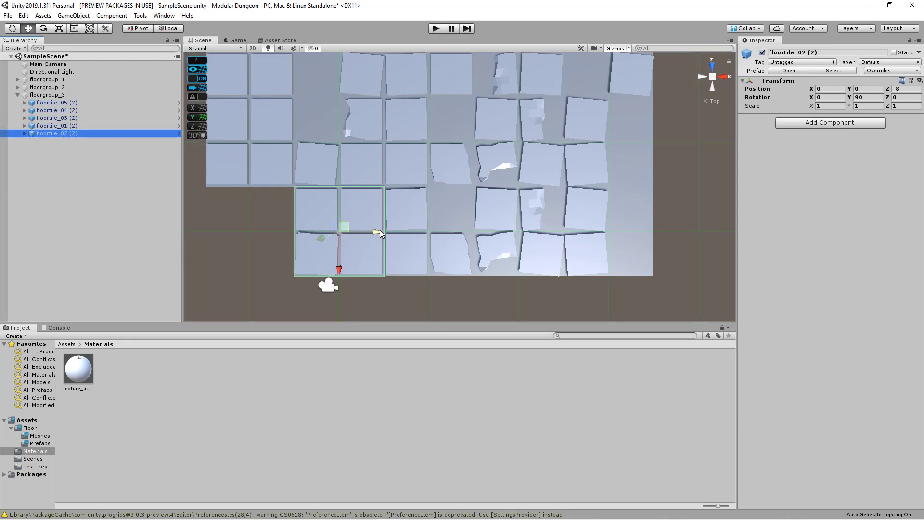
pyautogui.moveTo(380, 230); pyautogui.dragTo(282, 232)
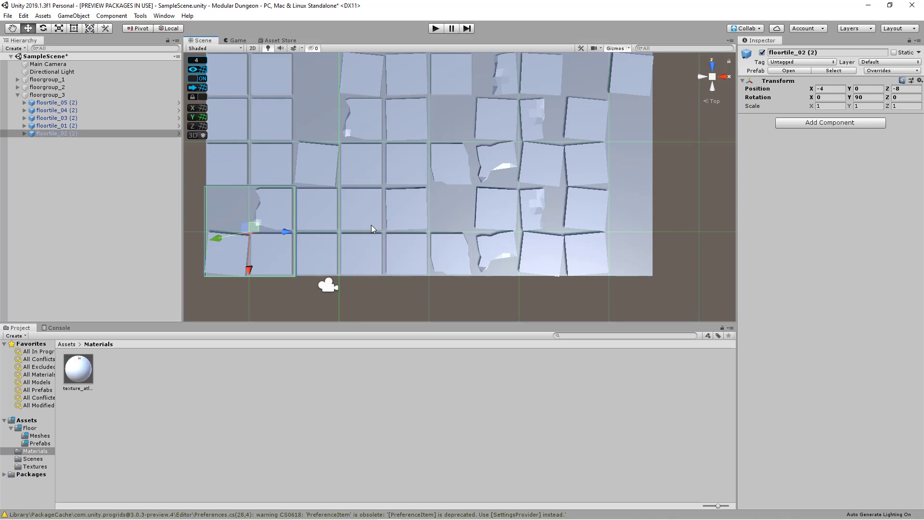
pyautogui.click(418, 216)
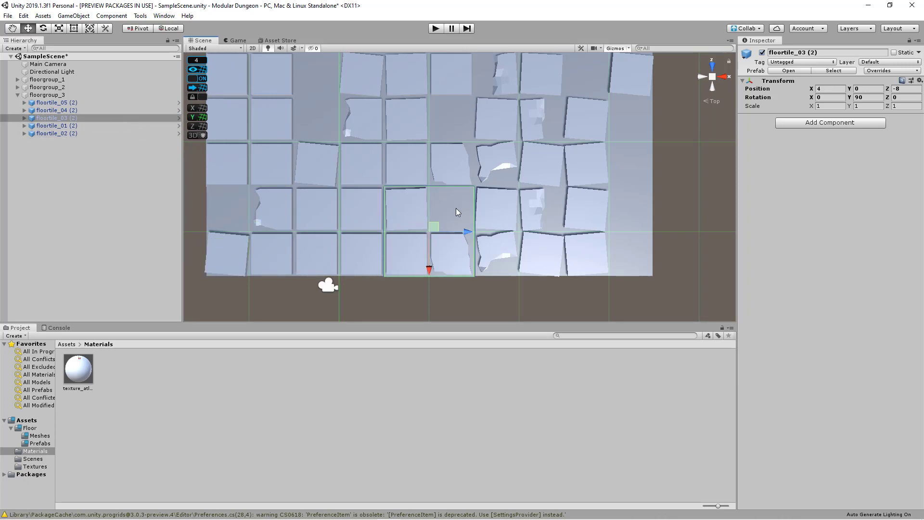
pyautogui.moveTo(466, 231); pyautogui.dragTo(525, 229)
pyautogui.click(144, 110)
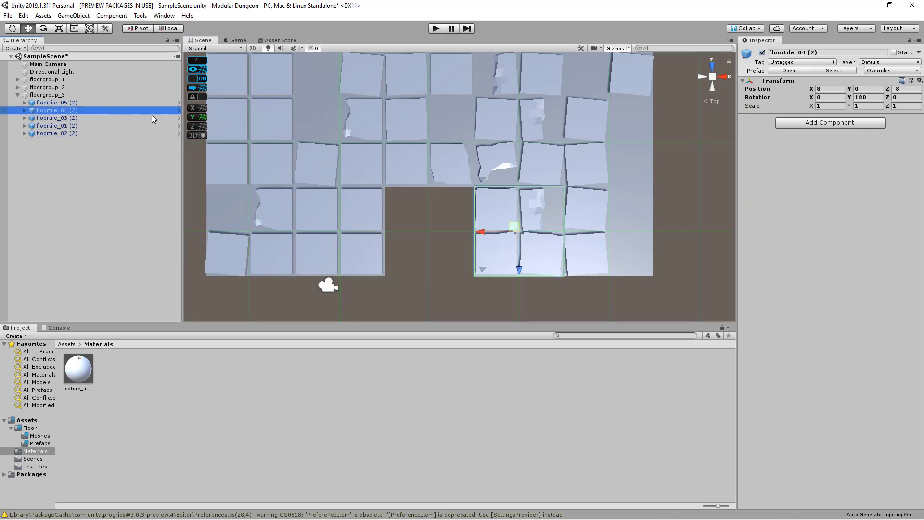
pyautogui.moveTo(511, 229); pyautogui.dragTo(600, 230)
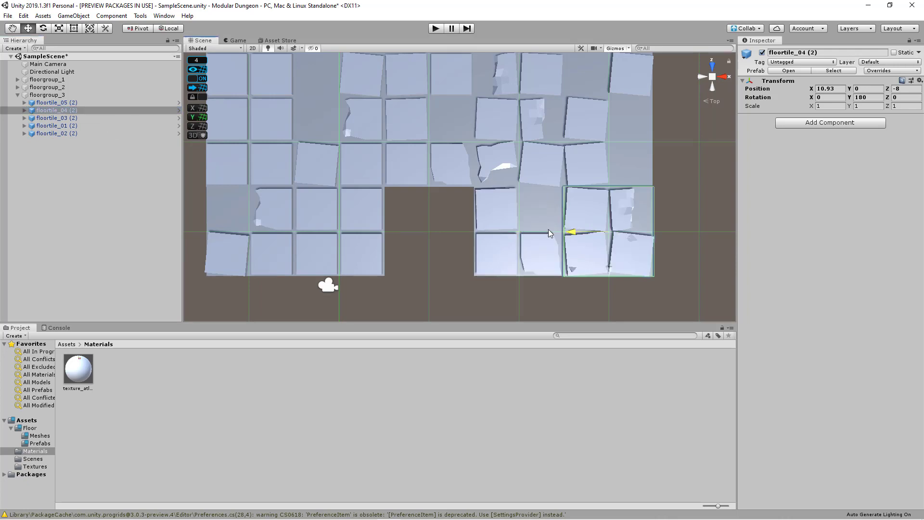
pyautogui.click(115, 103)
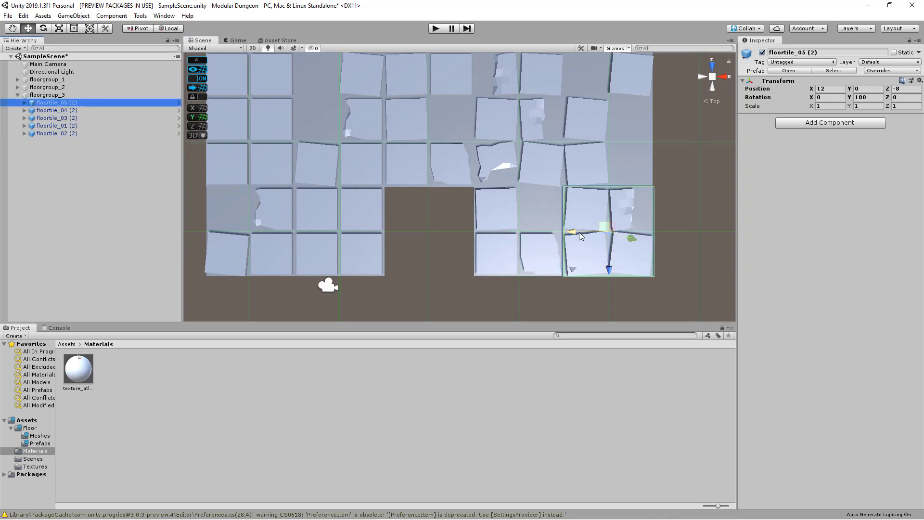
pyautogui.moveTo(573, 234); pyautogui.dragTo(404, 236)
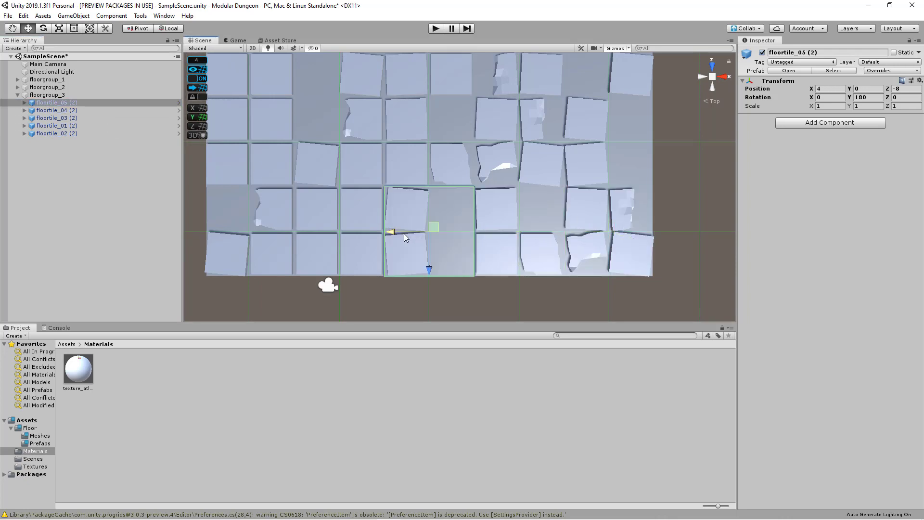
pyautogui.click(505, 299)
pyautogui.scroll(-5, 549, 228)
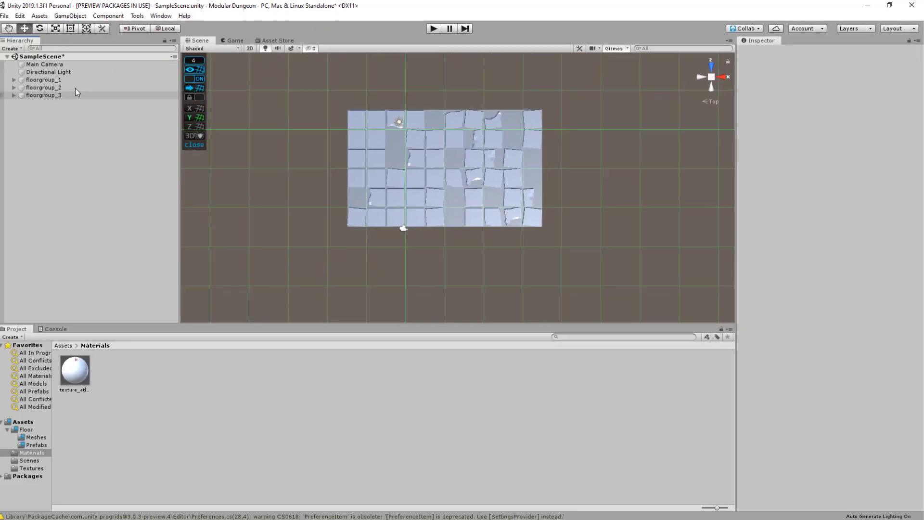
# Duplicate floorgroup_1 and move the copy right to X 20
pyautogui.click(62, 80)
pyautogui.keyDown('shift'); pyautogui.click(64, 95); pyautogui.keyUp('shift')
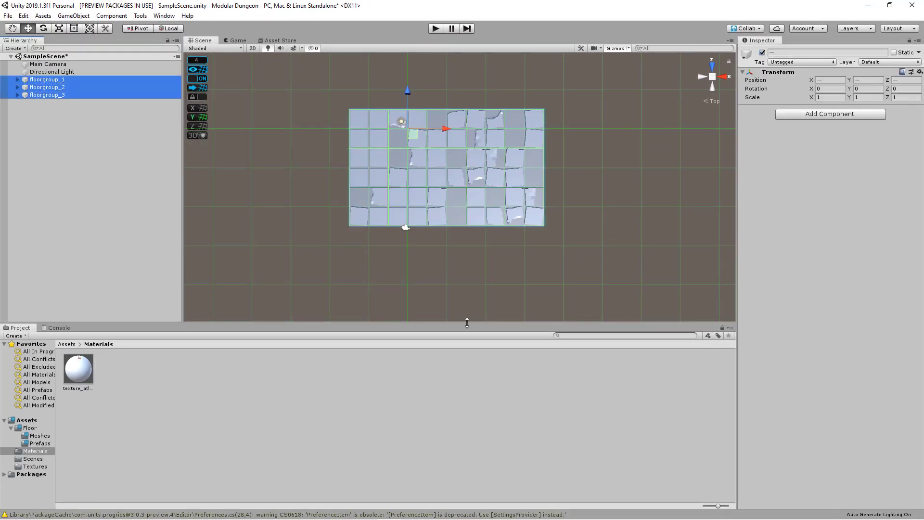
pyautogui.click(616, 231)
pyautogui.scroll(3, 594, 247)
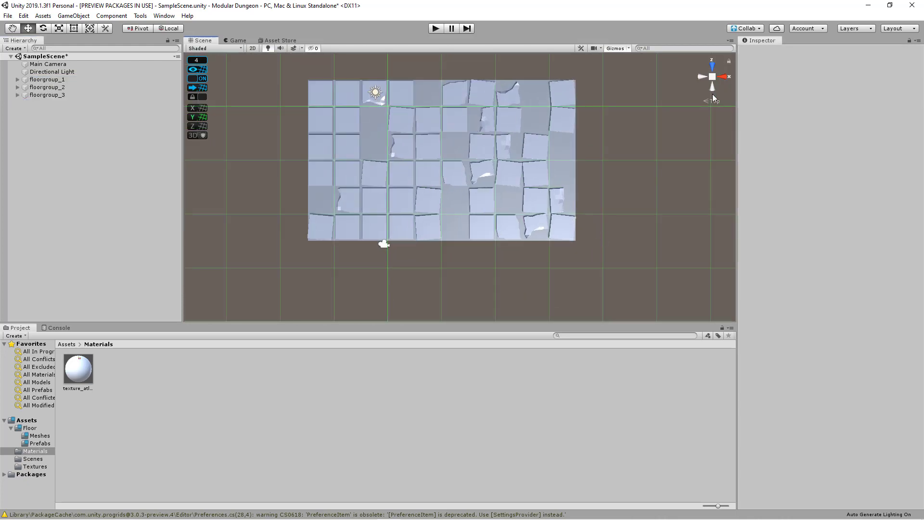
pyautogui.click(713, 77)
pyautogui.click(452, 154)
pyautogui.hotkey('ctrl', 'd')
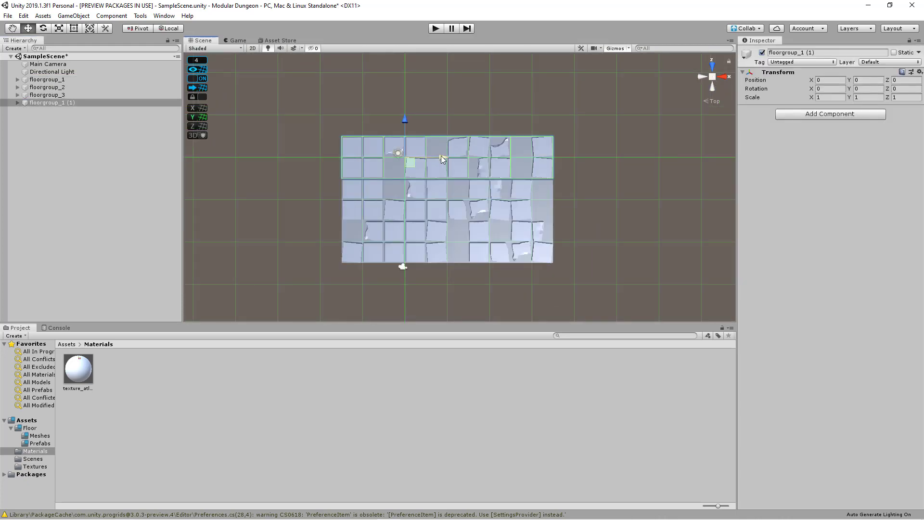
pyautogui.moveTo(440, 157); pyautogui.dragTo(664, 169)
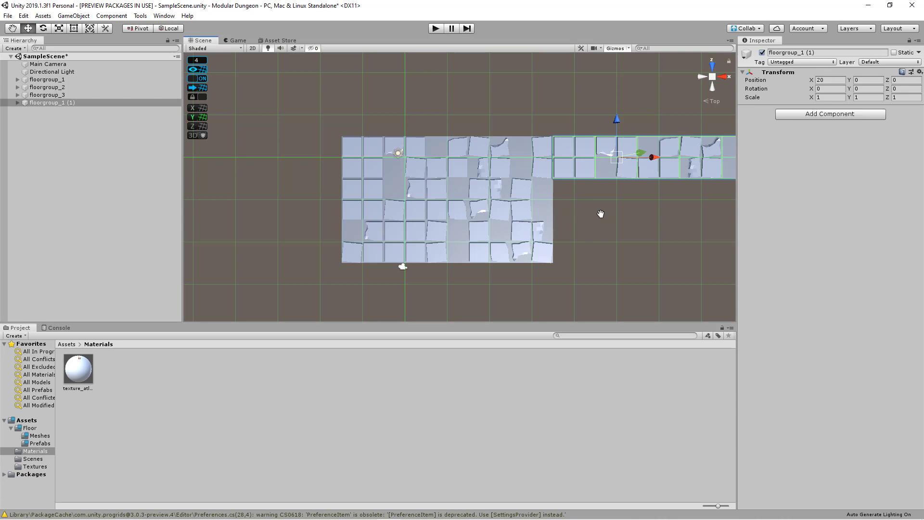
pyautogui.moveTo(600, 212); pyautogui.dragTo(574, 202, button='middle')
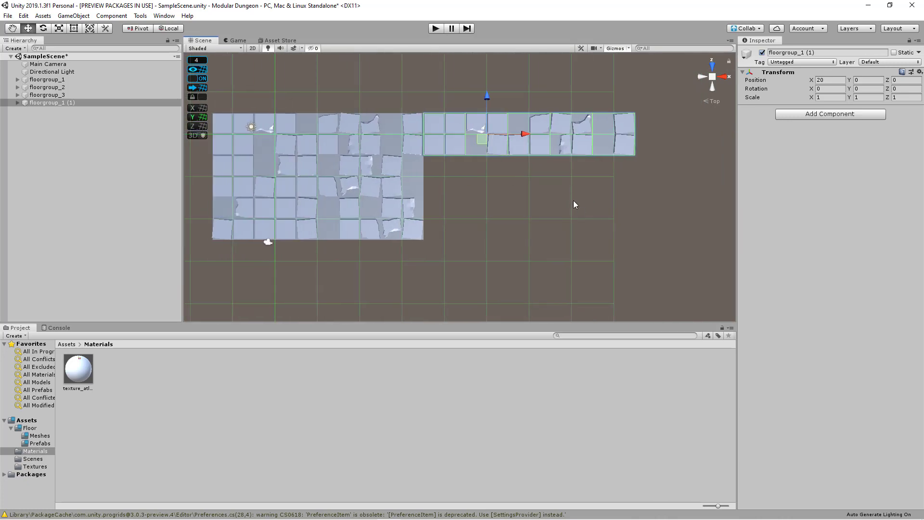
# Duplicate floorgroup_3 and place the copy at X 20, Z 4
pyautogui.click(92, 87)
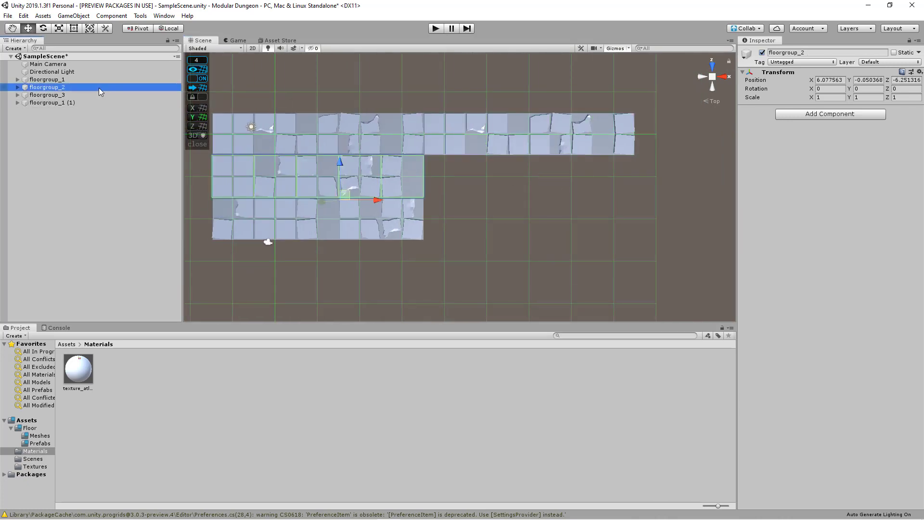
pyautogui.click(71, 95)
pyautogui.hotkey('ctrl', 'd')
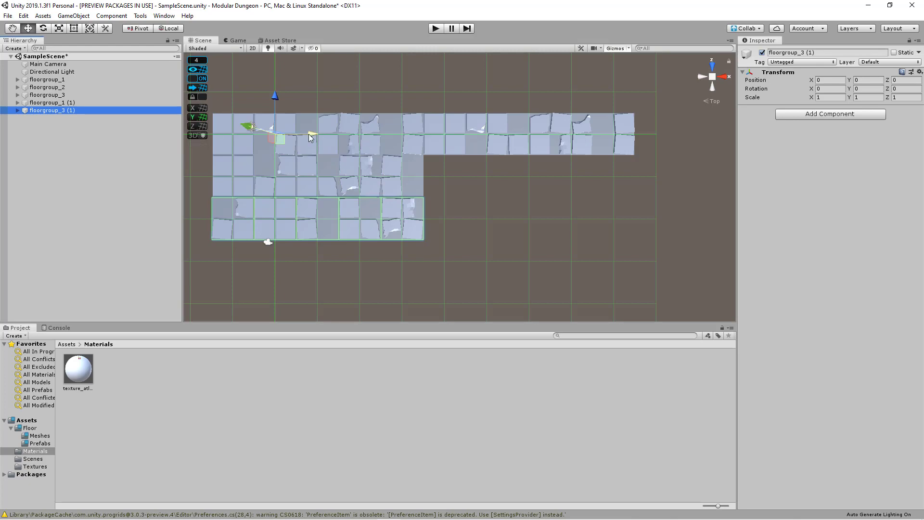
pyautogui.click(713, 72)
pyautogui.click(714, 68)
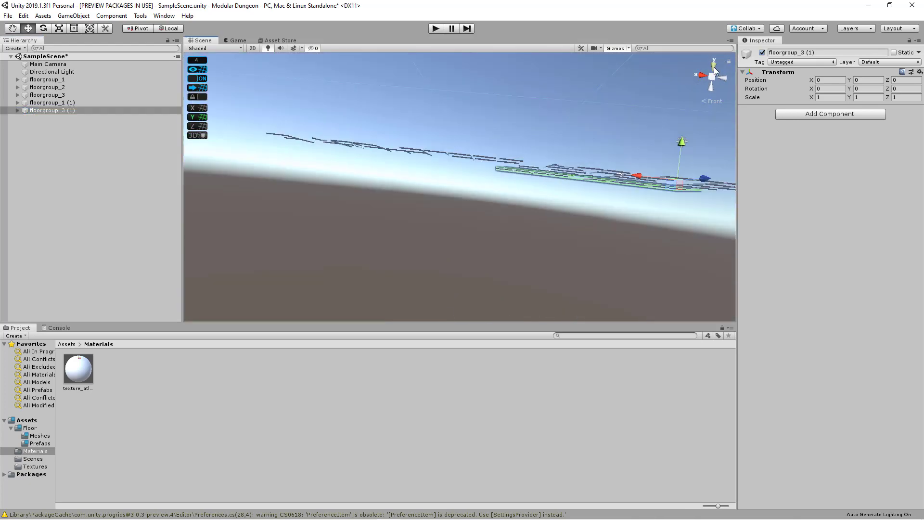
pyautogui.moveTo(329, 139); pyautogui.dragTo(524, 165)
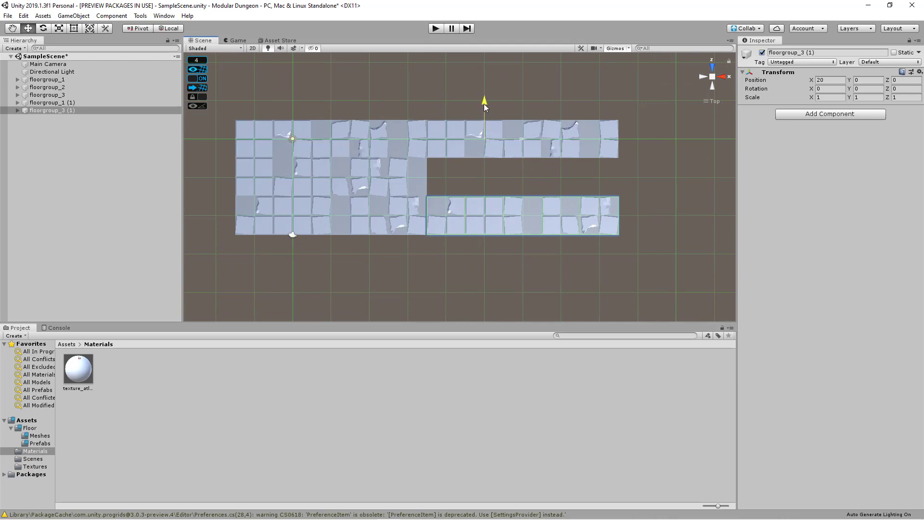
pyautogui.moveTo(484, 103); pyautogui.dragTo(485, 76)
pyautogui.click(538, 249)
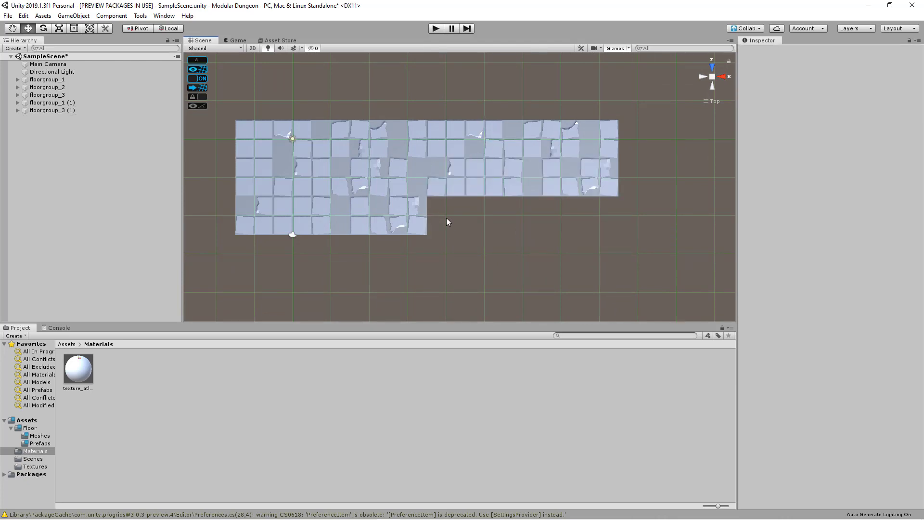
pyautogui.click(65, 95)
# Duplicate floorgroup_3 again, move the copy to Z -4, and orbit to check the floor
pyautogui.hotkey('ctrl', 'd')
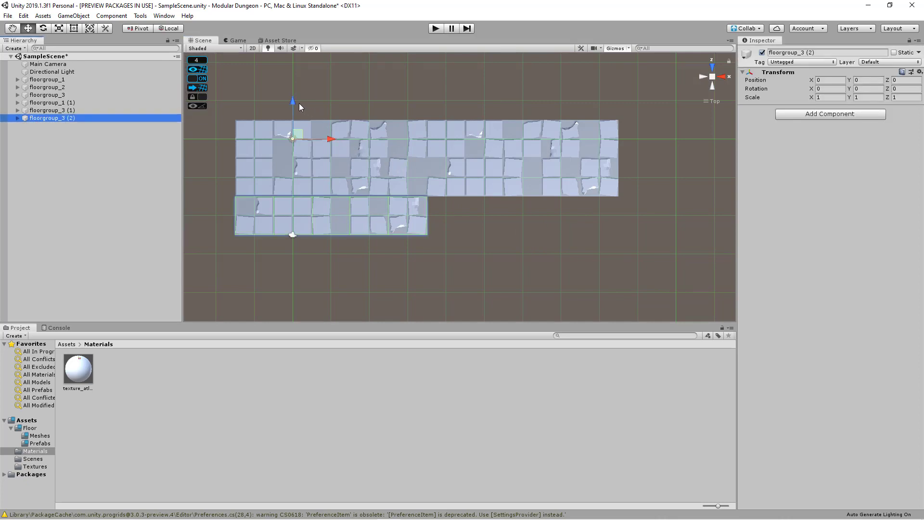
pyautogui.moveTo(293, 101); pyautogui.dragTo(296, 139)
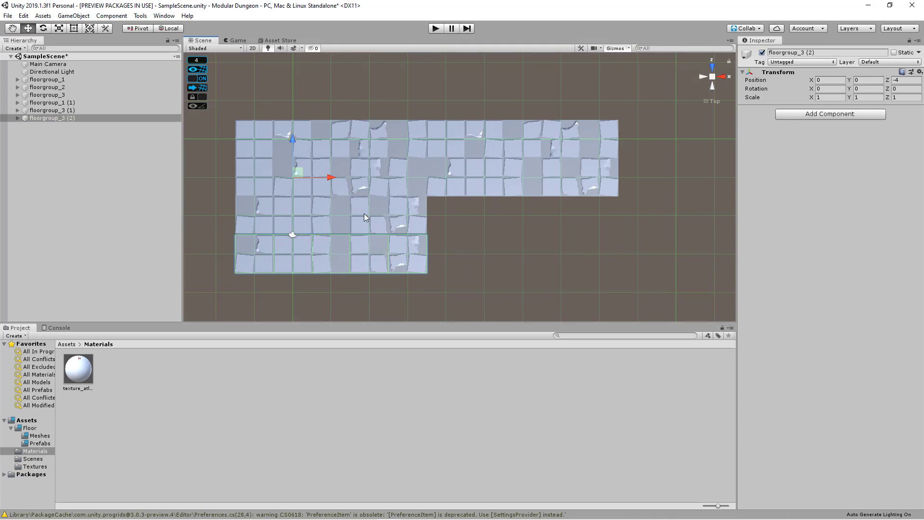
pyautogui.keyDown('alt'); pyautogui.moveTo(470, 243); pyautogui.dragTo(525, 181); pyautogui.keyUp('alt')
pyautogui.click(716, 79)
pyautogui.scroll(3, 503, 219)
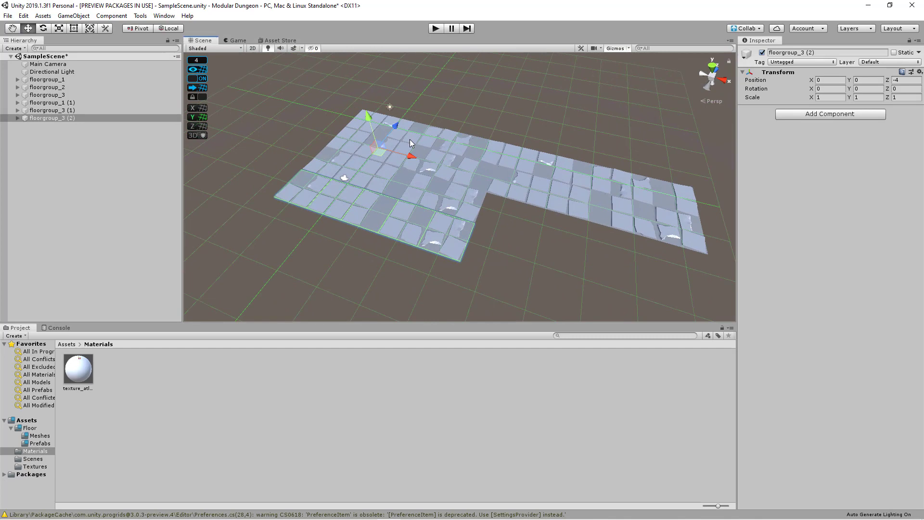
pyautogui.keyDown('alt'); pyautogui.moveTo(450, 239); pyautogui.dragTo(516, 228); pyautogui.keyUp('alt')
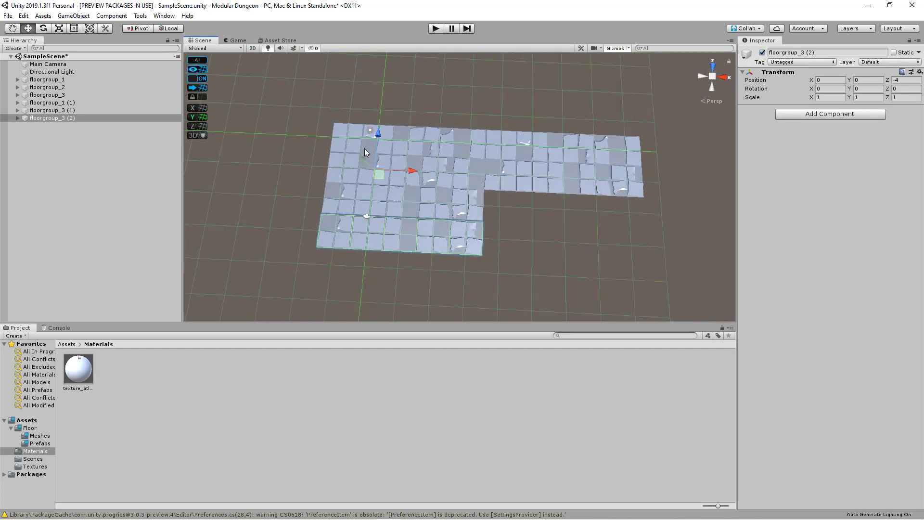
pyautogui.keyDown('alt'); pyautogui.moveTo(364, 152); pyautogui.dragTo(382, 228); pyautogui.keyUp('alt')
pyautogui.keyDown('alt'); pyautogui.moveTo(324, 222); pyautogui.dragTo(452, 172); pyautogui.keyUp('alt')
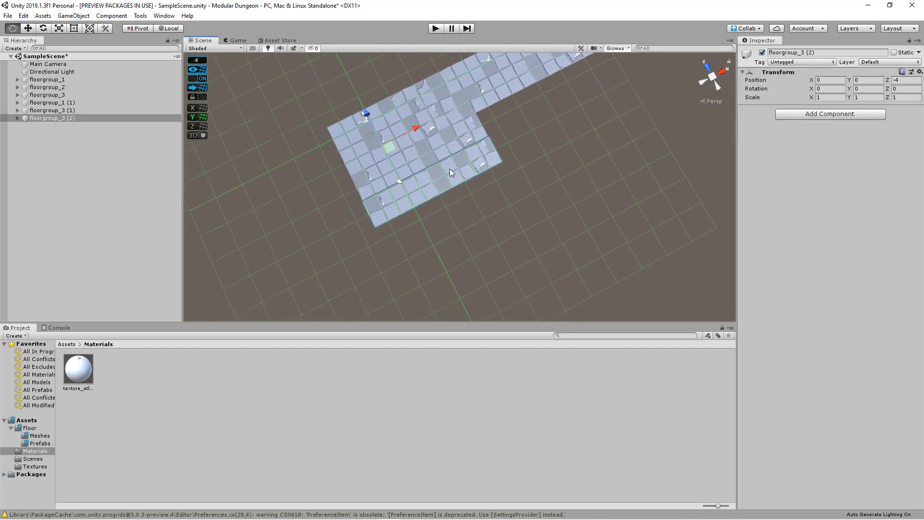
pyautogui.click(390, 202)
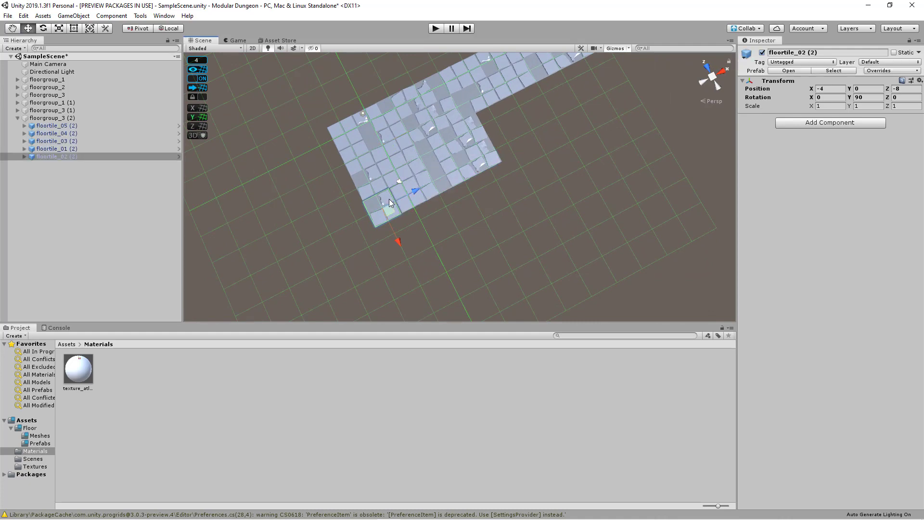
# Duplicate floorgroup_3 (2) and move the floorgroup_3 (3) copy down to Z -8
pyautogui.click(50, 118)
pyautogui.hotkey('ctrl', 'd')
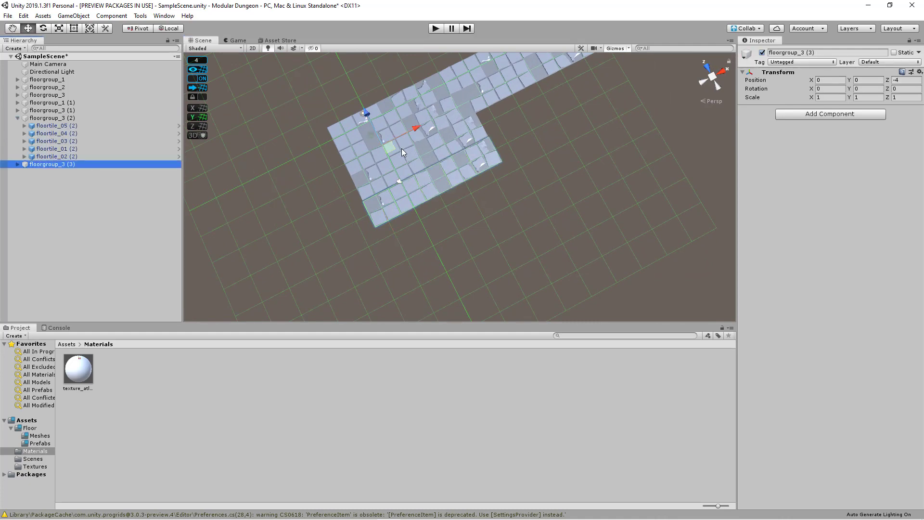
pyautogui.click(711, 76)
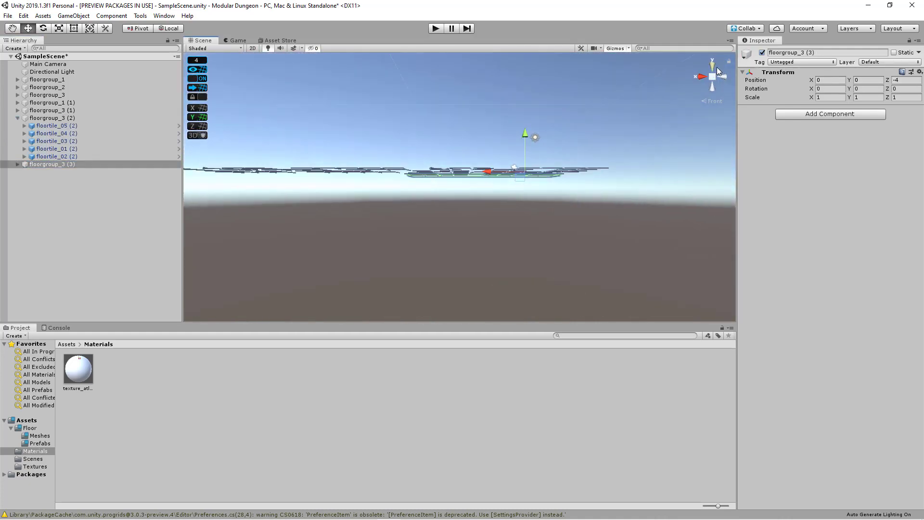
pyautogui.click(716, 66)
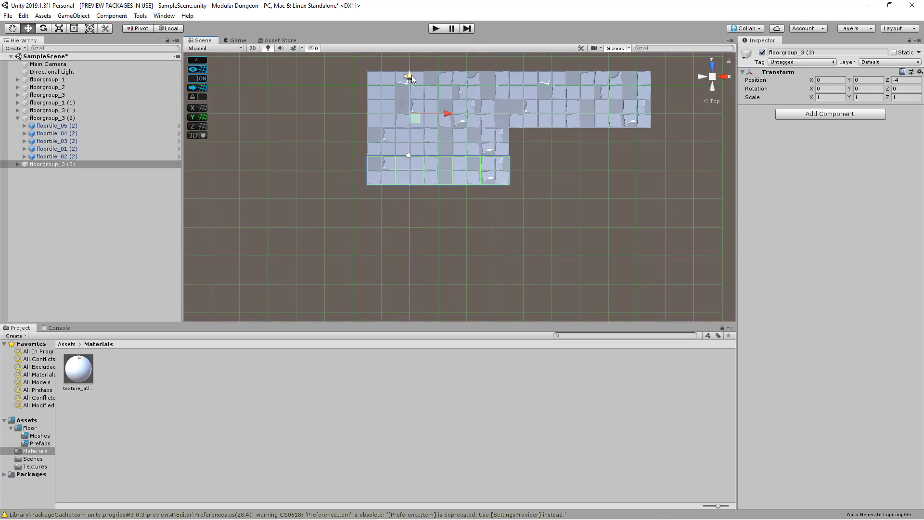
pyautogui.moveTo(412, 77); pyautogui.dragTo(414, 111)
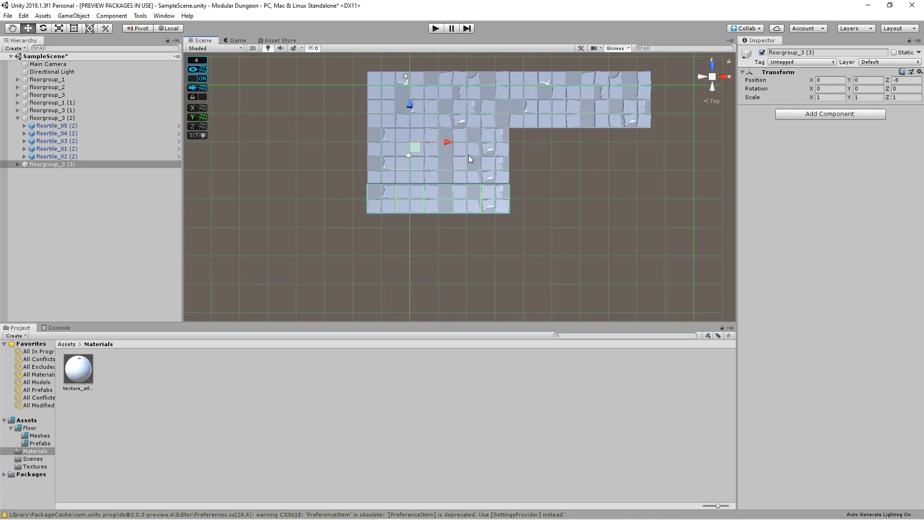
# Rotate the strip 90° on Y, move it below the room to Z -20, and duplicate it
pyautogui.press('r')
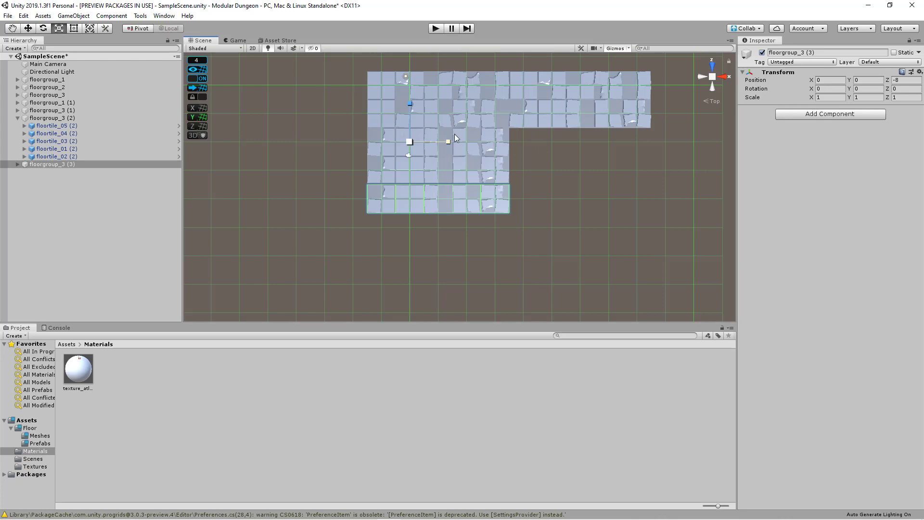
pyautogui.press('e')
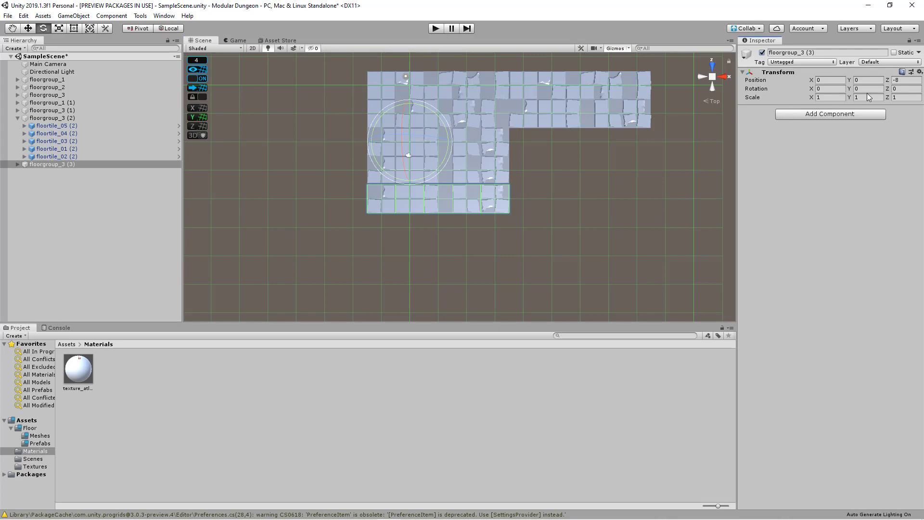
pyautogui.write('90')
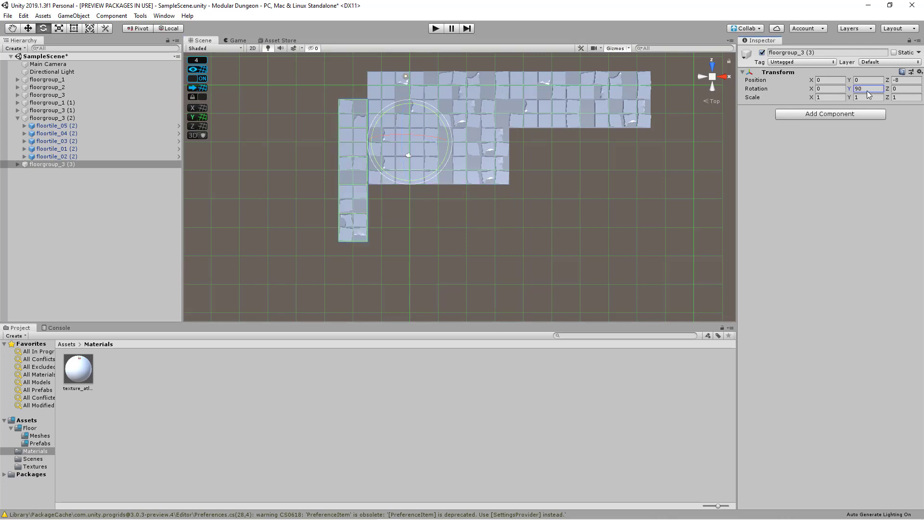
pyautogui.write('w')
pyautogui.moveTo(415, 155); pyautogui.dragTo(513, 225)
pyautogui.hotkey('ctrl', 'd')
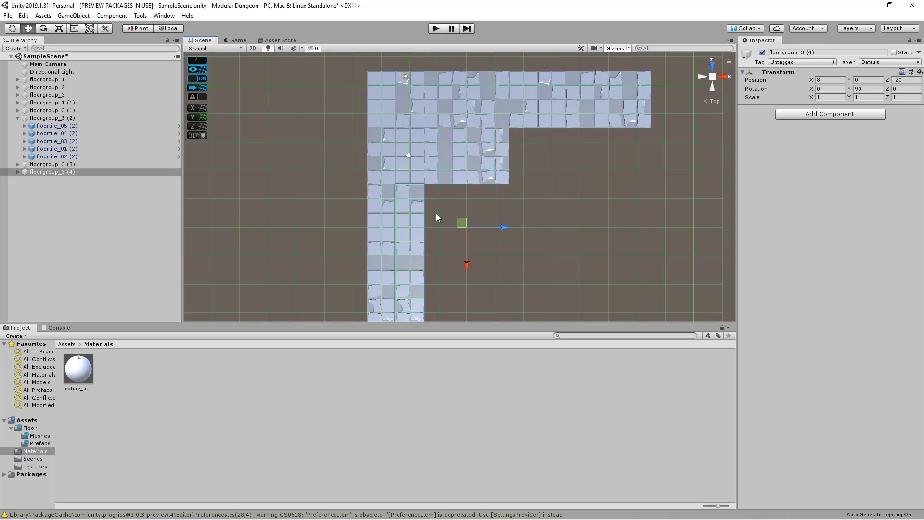
# Frame the whole L-shaped floor and hallway, then orbit from the top view into a tilted perspective
pyautogui.scroll(-1, 518, 239)
pyautogui.moveTo(518, 238); pyautogui.dragTo(463, 204, button='middle')
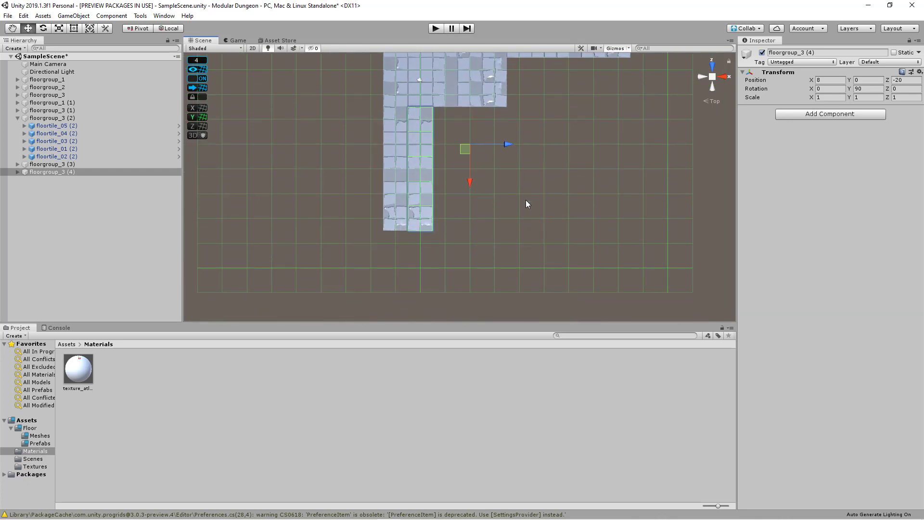
pyautogui.moveTo(526, 201); pyautogui.dragTo(533, 254, button='middle')
pyautogui.scroll(-1, 530, 226)
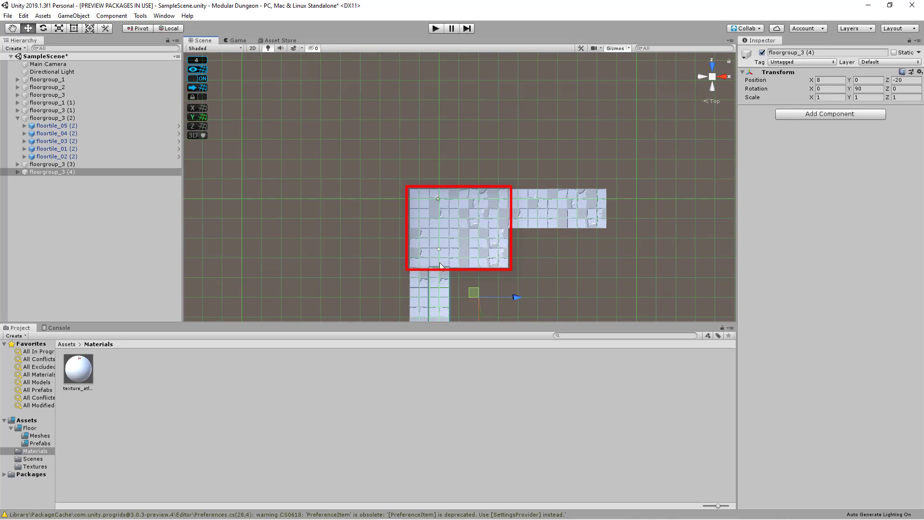
pyautogui.moveTo(545, 268)
pyautogui.mouseDown(button='middle')
pyautogui.moveTo(536, 231)
pyautogui.moveTo(443, 163)
pyautogui.mouseUp(button='middle')
pyautogui.scroll(1, 459, 253)
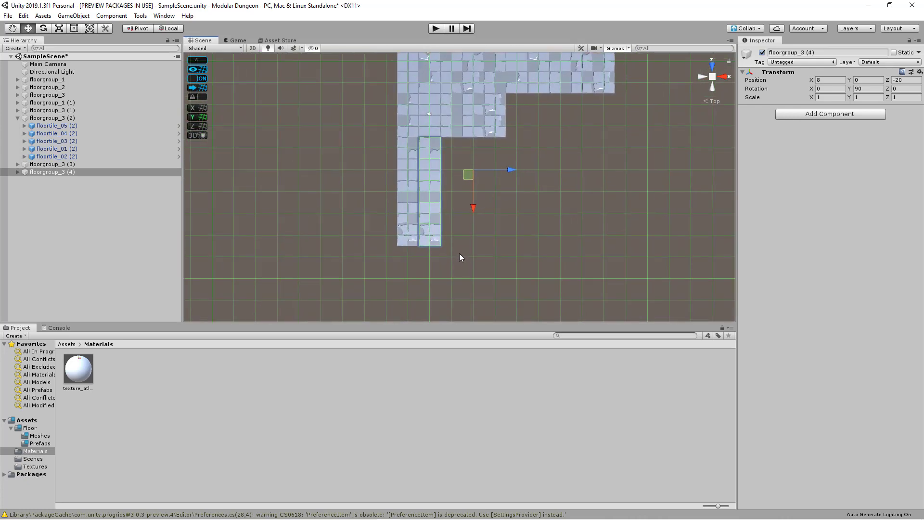
pyautogui.scroll(1, 459, 256)
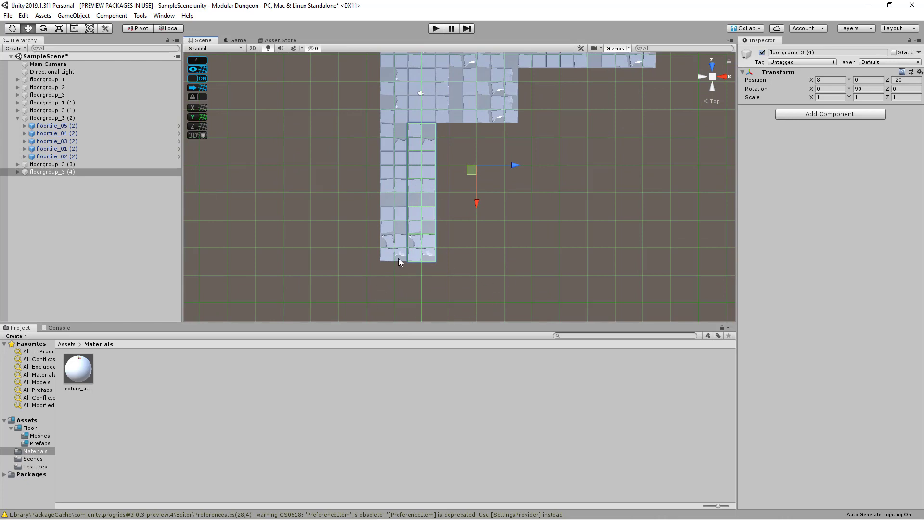
pyautogui.moveTo(570, 229); pyautogui.dragTo(489, 311, button='middle')
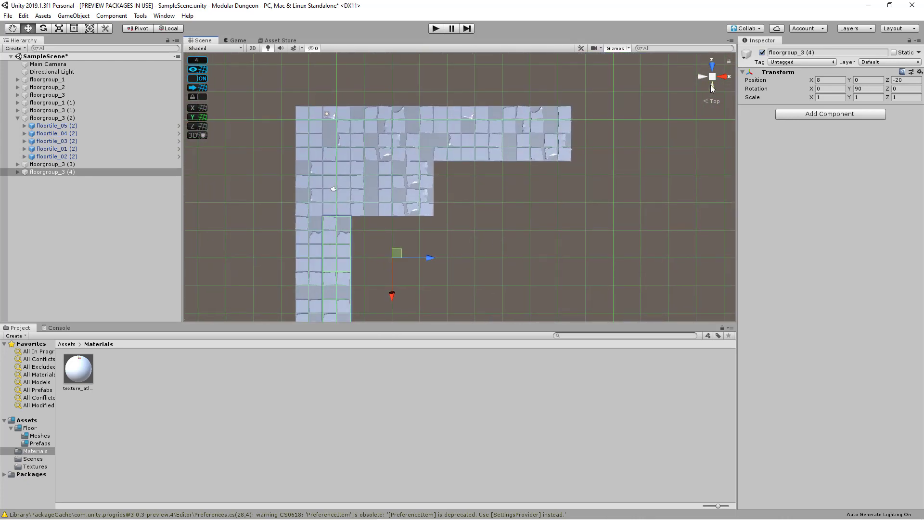
pyautogui.keyDown('alt'); pyautogui.moveTo(627, 212); pyautogui.dragTo(462, 153); pyautogui.keyUp('alt')
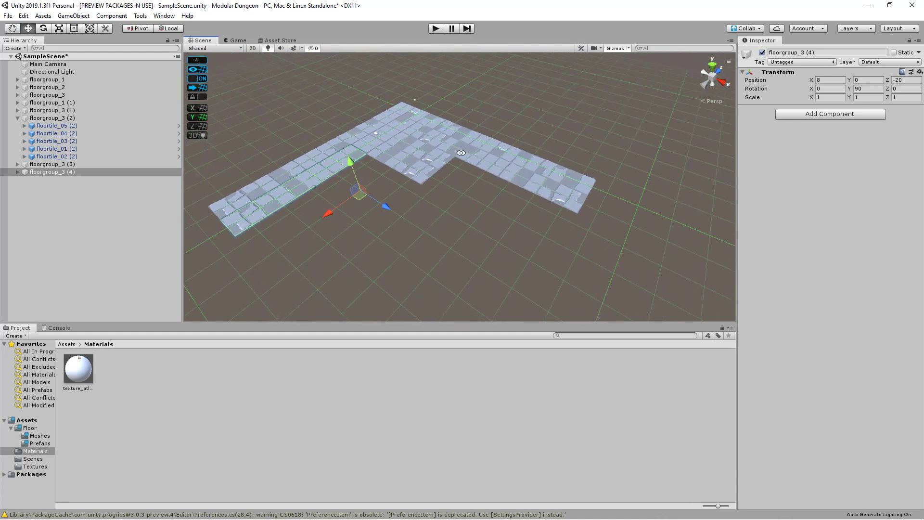
pyautogui.scroll(3, 460, 169)
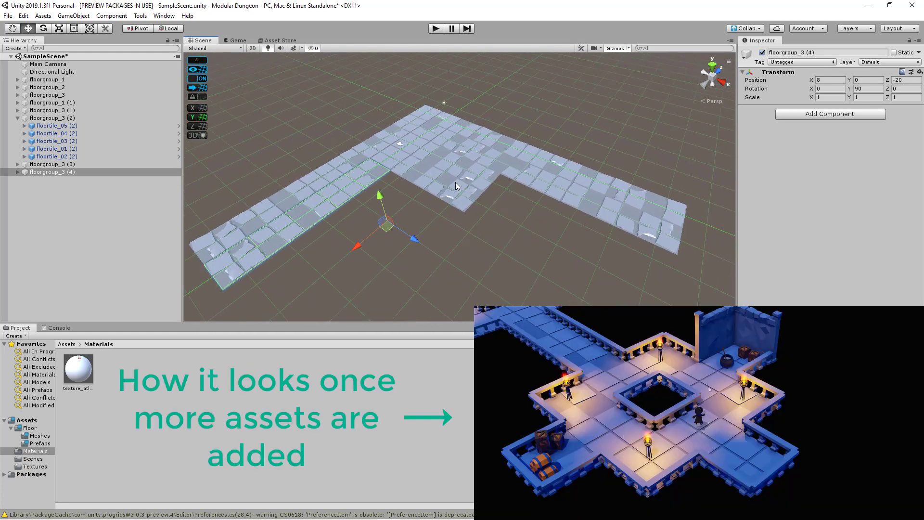
# Orbit around the finished floor to frame it, and switch off the ProGrids green grid lines
pyautogui.scroll(-2, 456, 182)
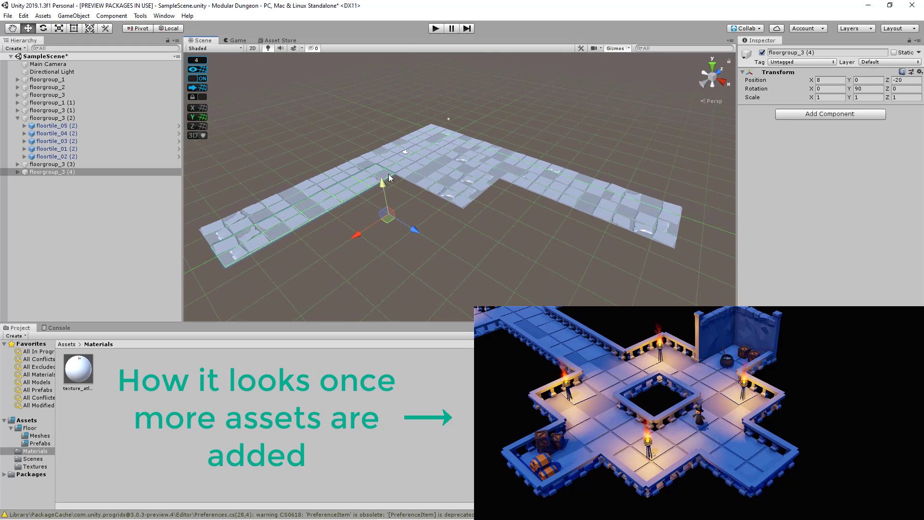
pyautogui.moveTo(346, 220); pyautogui.dragTo(376, 229, button='middle')
pyautogui.scroll(2, 412, 197)
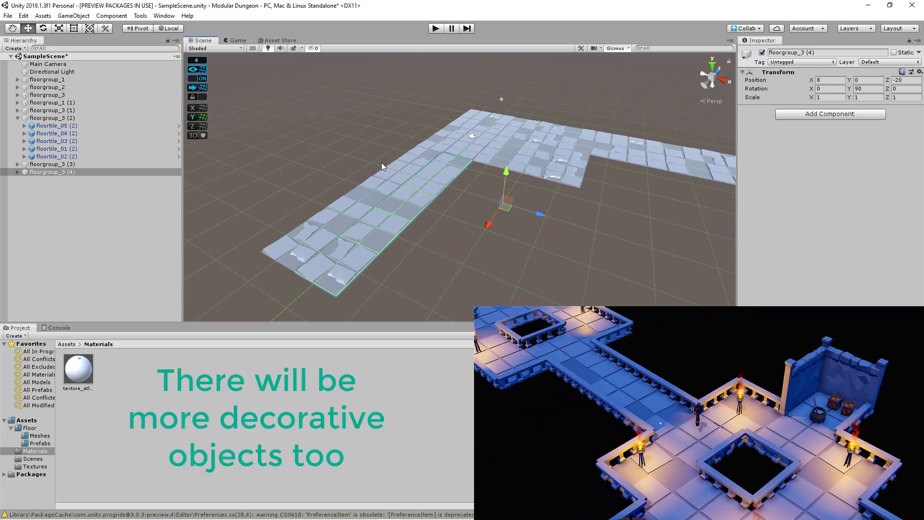
pyautogui.keyDown('alt'); pyautogui.moveTo(467, 232); pyautogui.dragTo(314, 252); pyautogui.keyUp('alt')
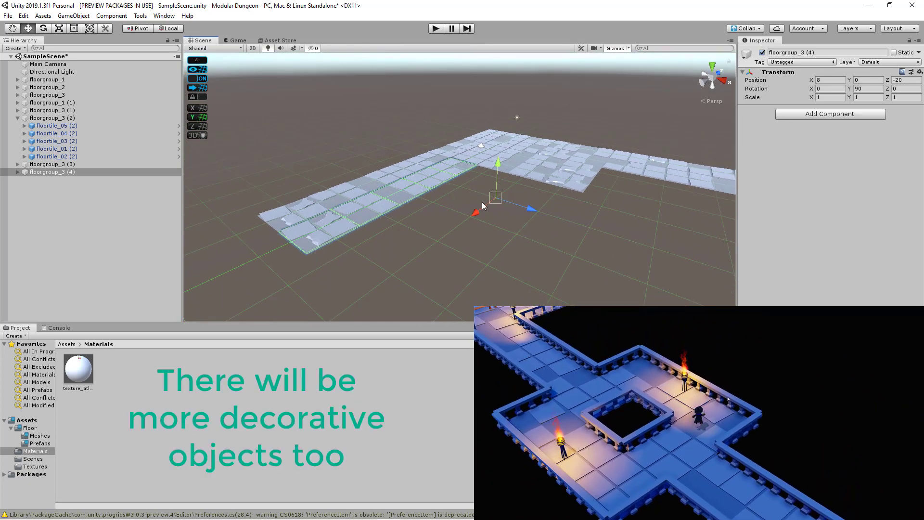
pyautogui.scroll(3, 482, 201)
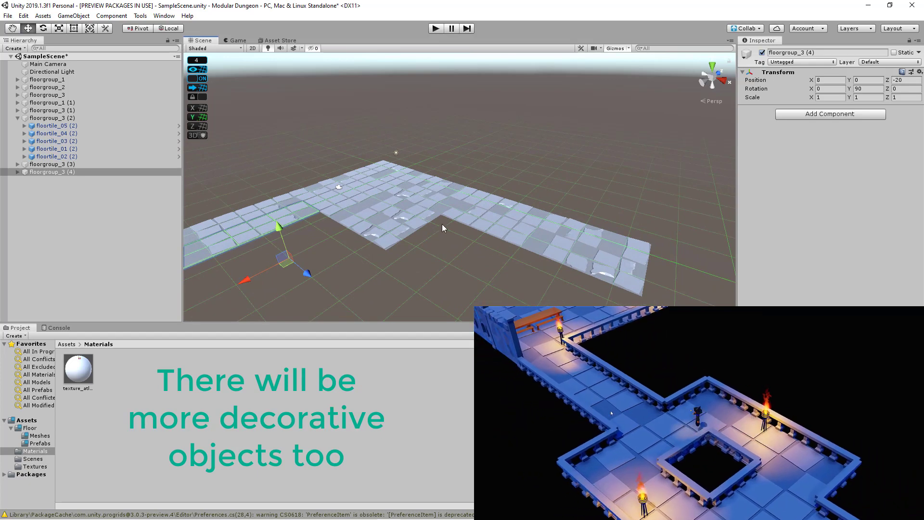
pyautogui.keyDown('alt'); pyautogui.moveTo(442, 223); pyautogui.dragTo(395, 243); pyautogui.keyUp('alt')
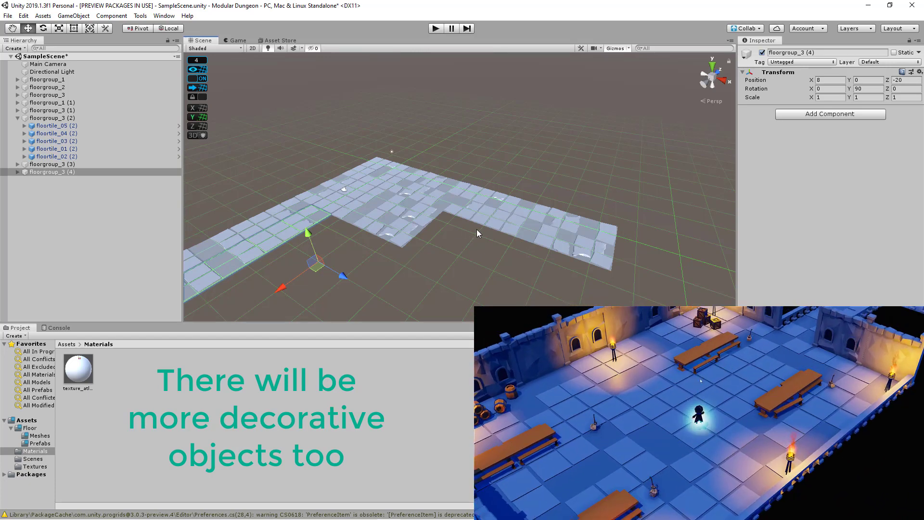
pyautogui.scroll(-3, 308, 239)
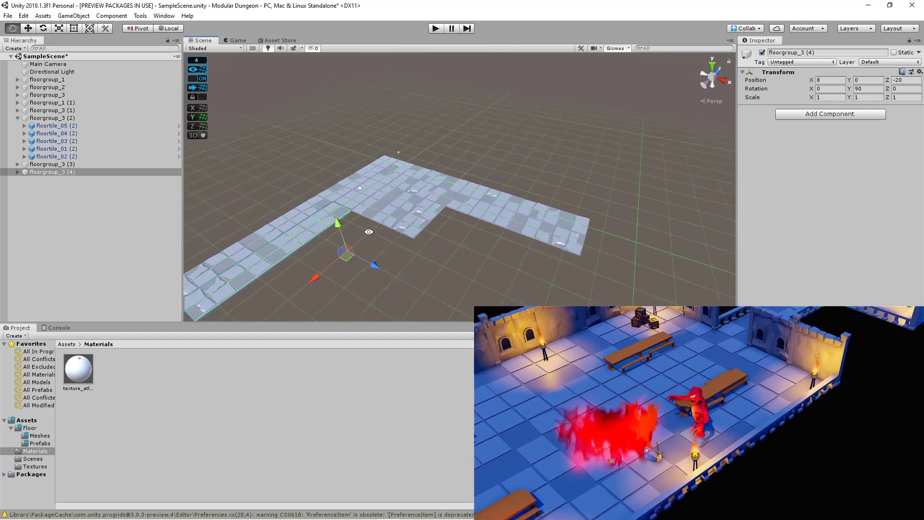
pyautogui.moveTo(382, 237); pyautogui.dragTo(465, 238, button='middle')
pyautogui.keyDown('alt'); pyautogui.moveTo(438, 210); pyautogui.dragTo(487, 144); pyautogui.keyUp('alt')
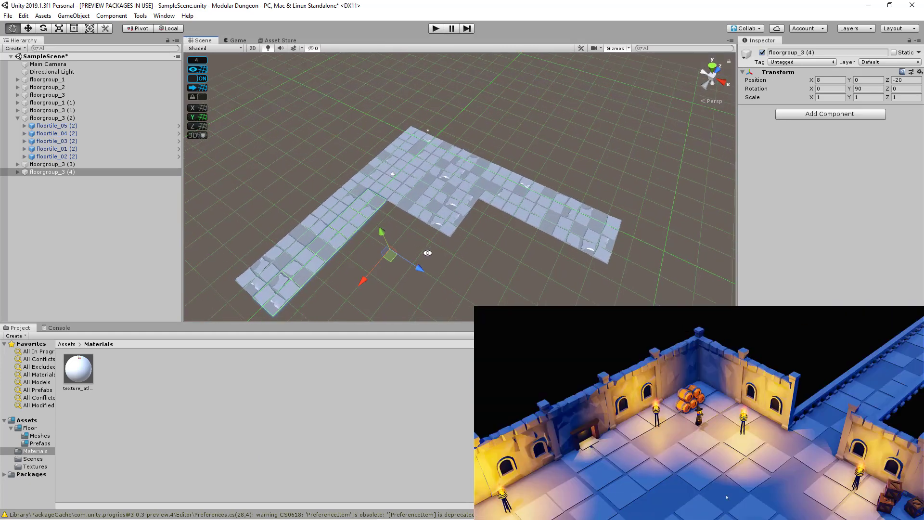
pyautogui.click(198, 69)
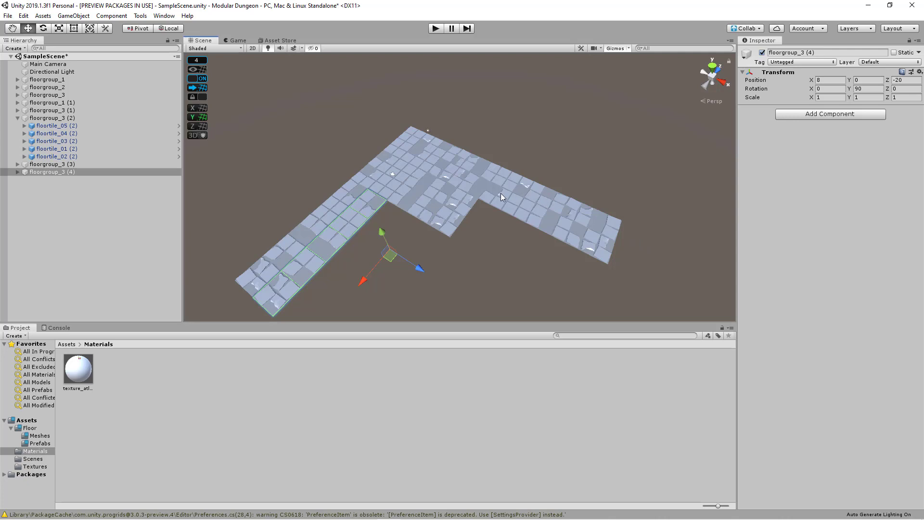
# Collapse the floorgroup_3 (2) tile list in the Hierarchy and drag in the floortile_02 mesh
pyautogui.click(18, 118)
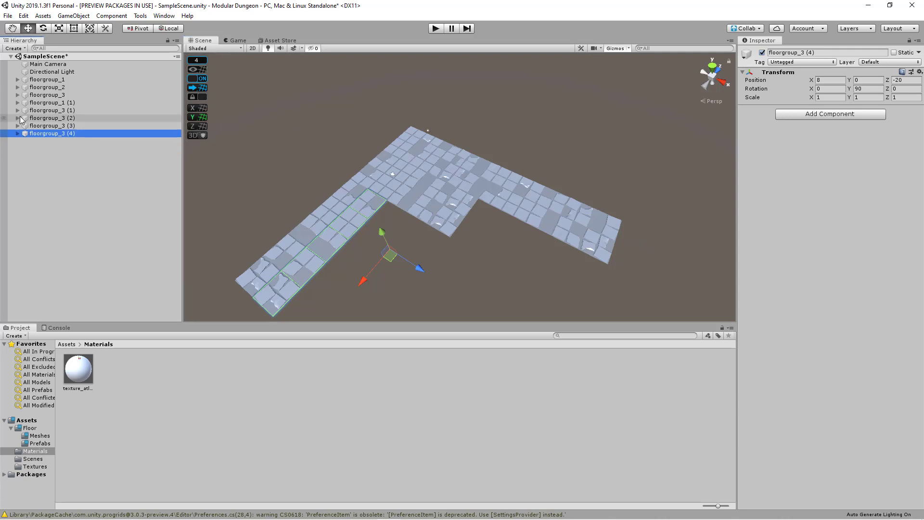
pyautogui.scroll(-3, 422, 160)
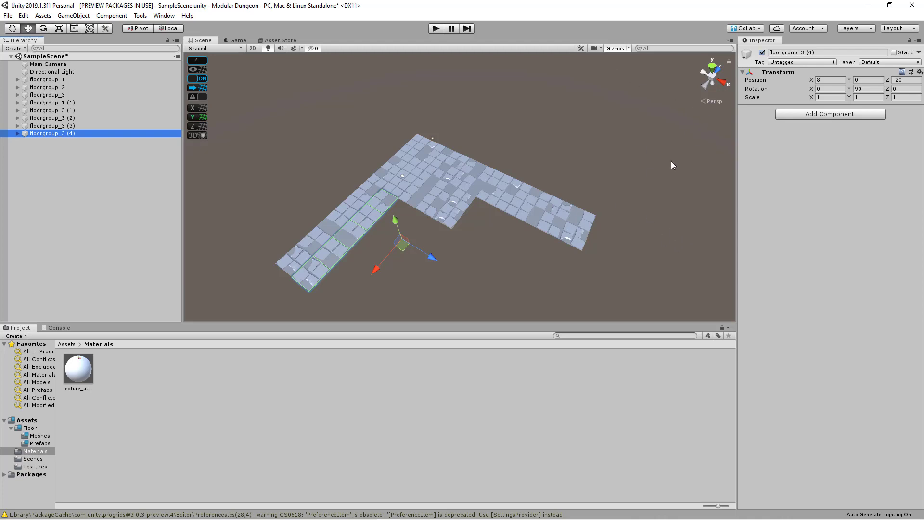
pyautogui.scroll(-3, 633, 168)
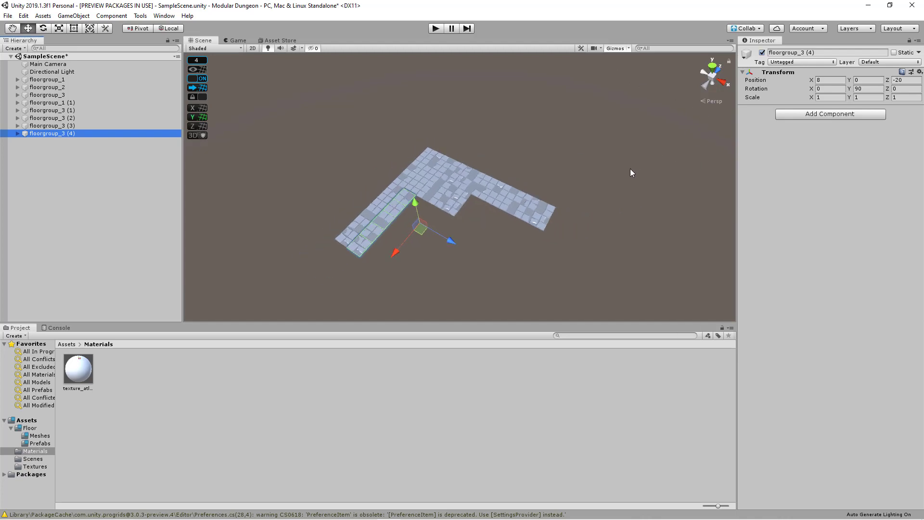
pyautogui.scroll(3, 591, 229)
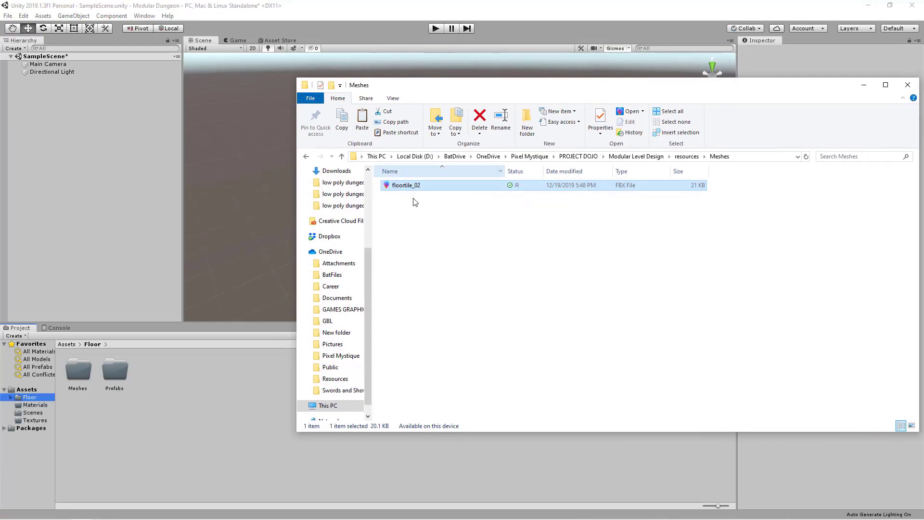
pyautogui.moveTo(407, 185); pyautogui.dragTo(424, 201)
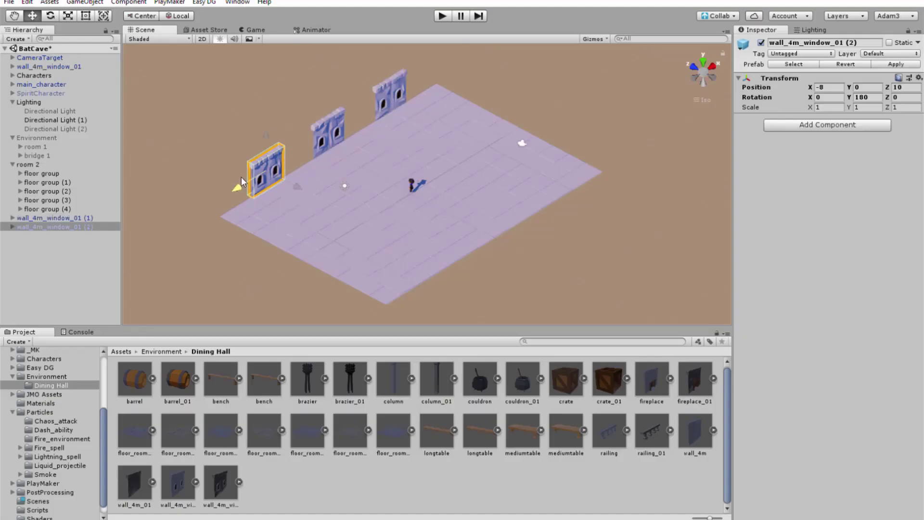
# Drag the wall_4m asset from the Dining Hall folder into the scene beside the back wall
pyautogui.click(695, 431)
pyautogui.moveTo(695, 431); pyautogui.dragTo(350, 93)
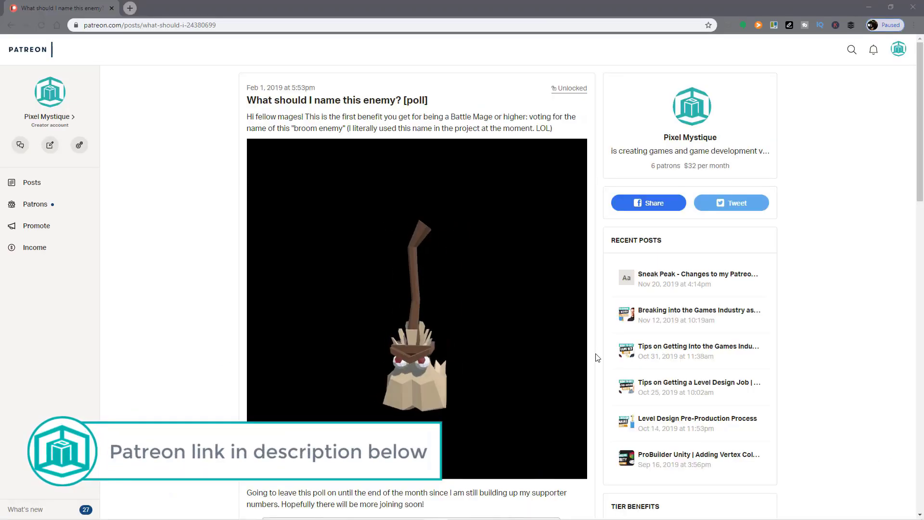
# Scroll the post down to the broom-enemy naming poll options and the Tier Benefits panel
pyautogui.scroll(-8, 597, 357)
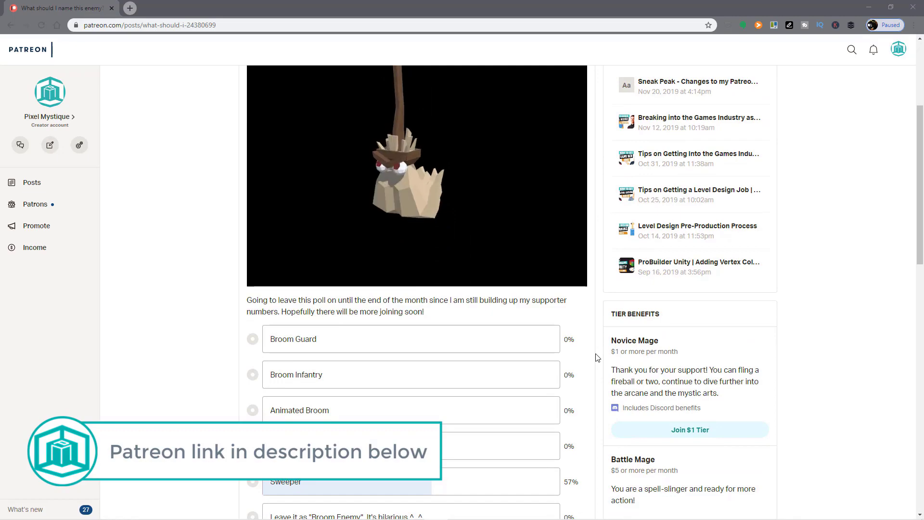